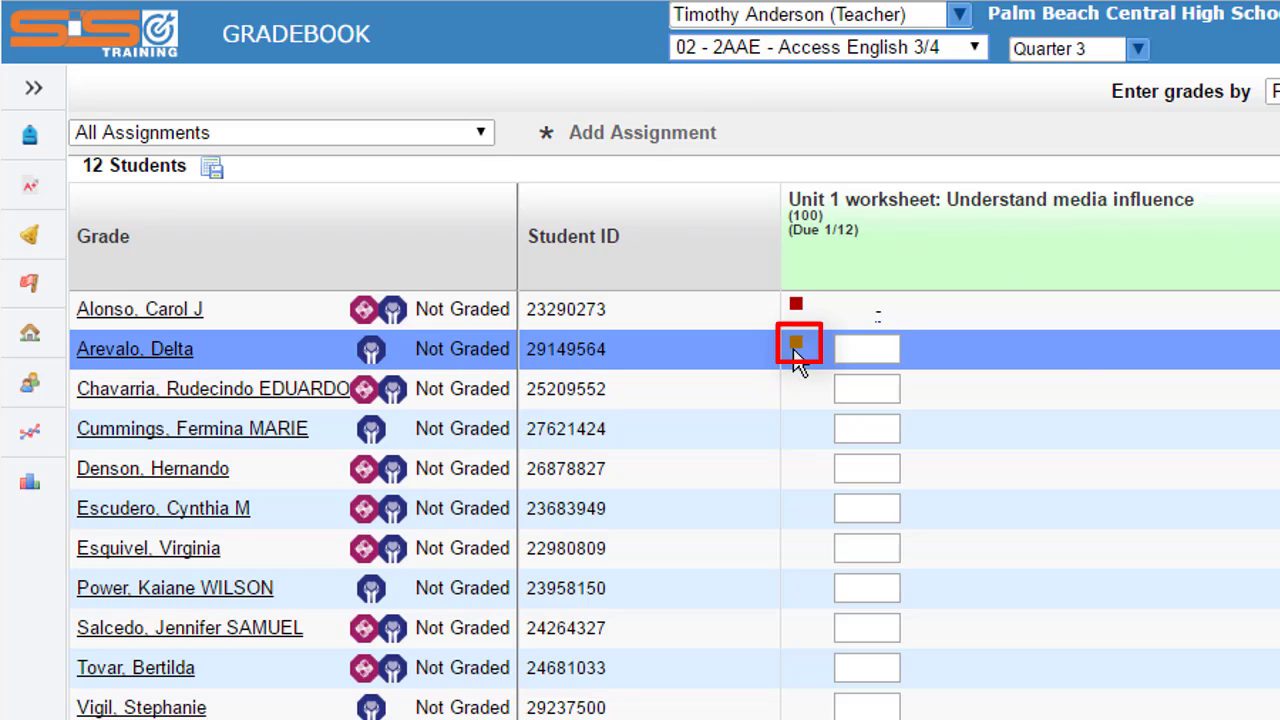
- Look over the first two students' Unit 1 worksheet score cells and the available grade entry methods
{"action": "mouse_move", "coordinate": [795, 347]}
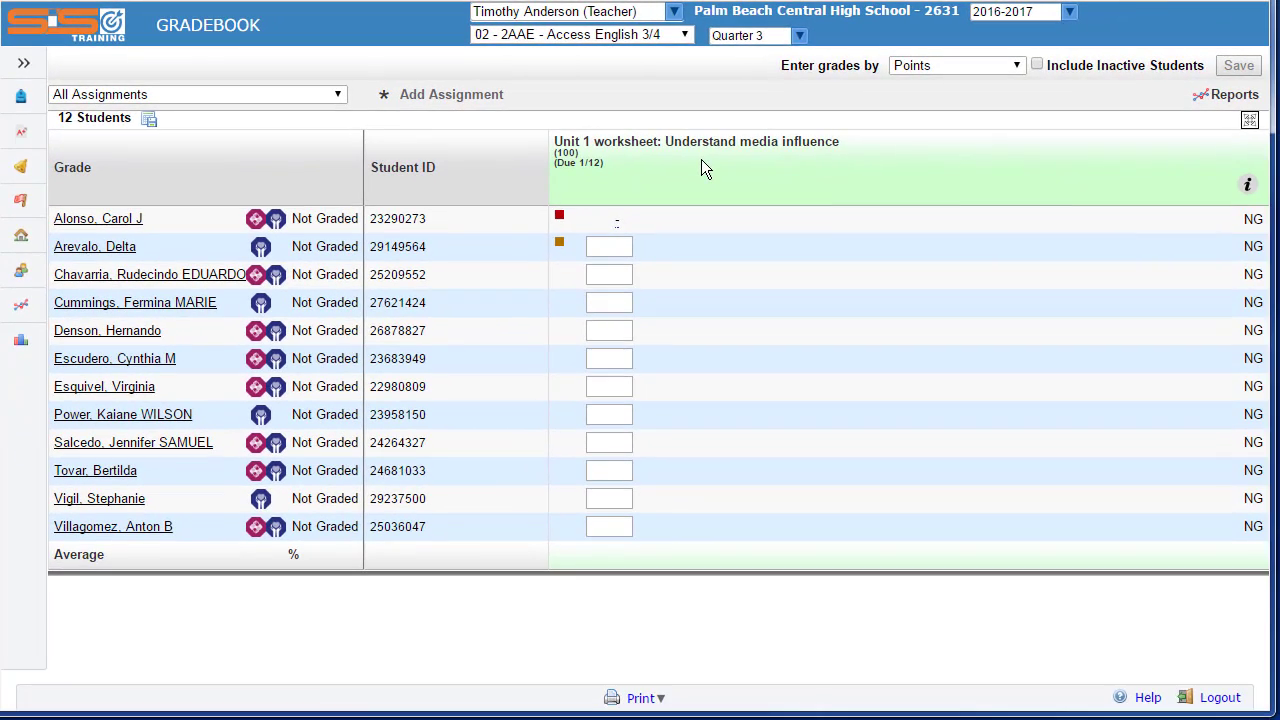
{"action": "left_click", "coordinate": [614, 250]}
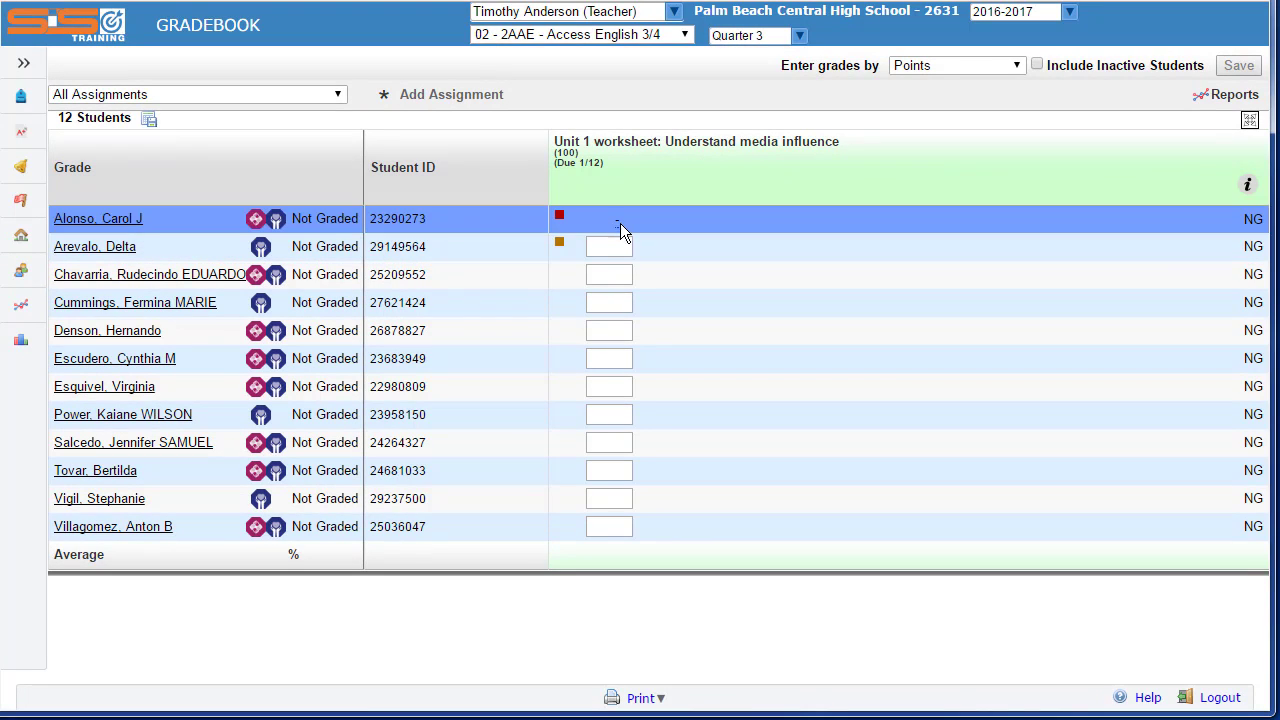
{"action": "left_click", "coordinate": [618, 222]}
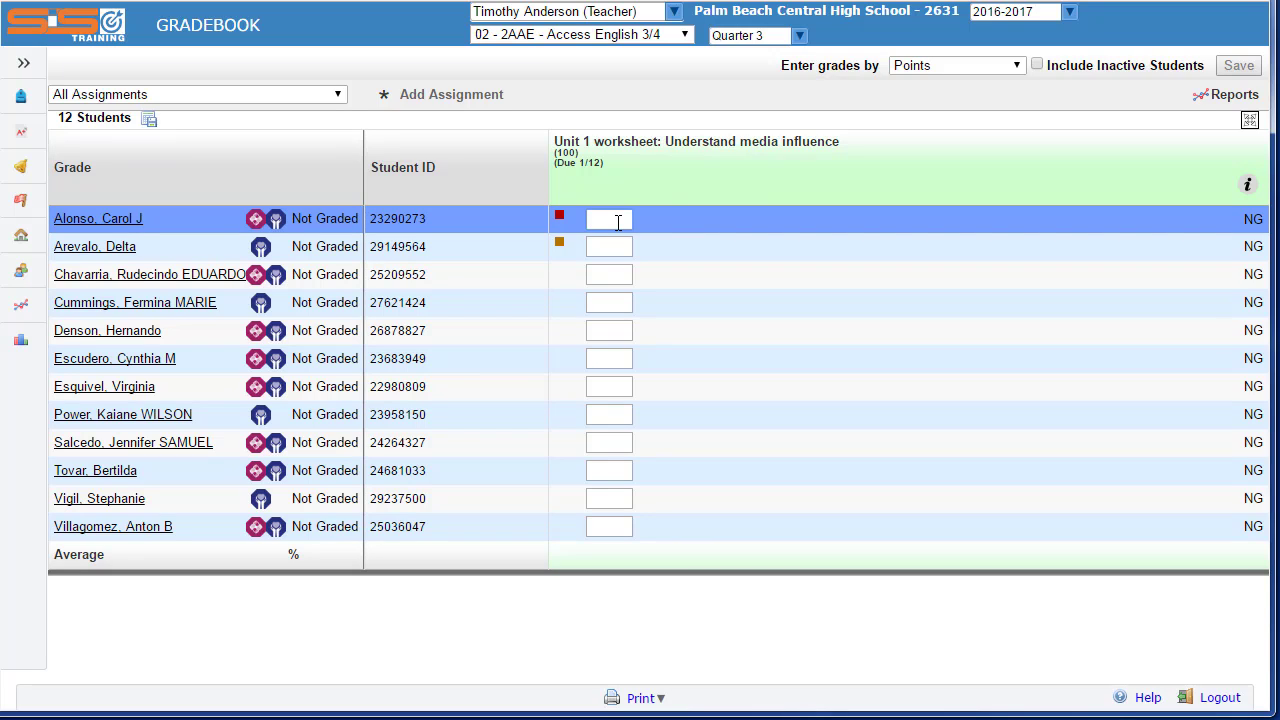
{"action": "left_click", "coordinate": [1014, 68]}
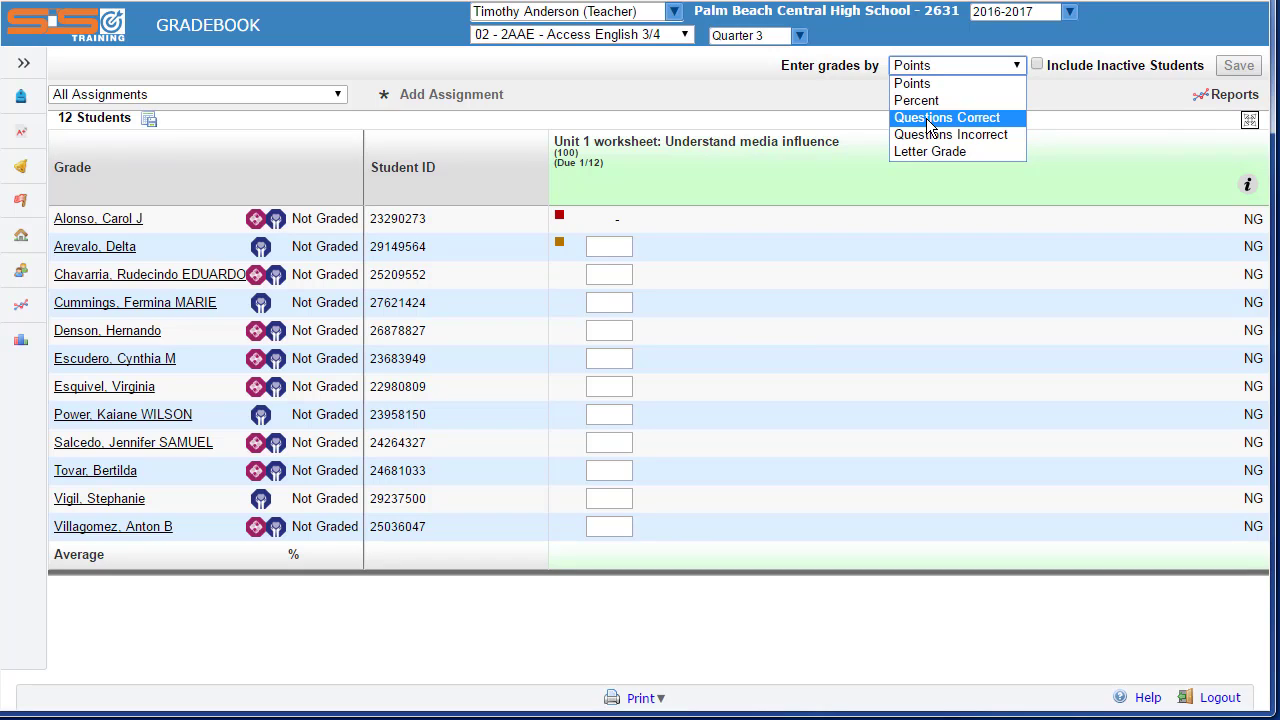
- Enter the first four students' Unit 1 worksheet scores as 88, 92, A and B
{"action": "left_click", "coordinate": [612, 220]}
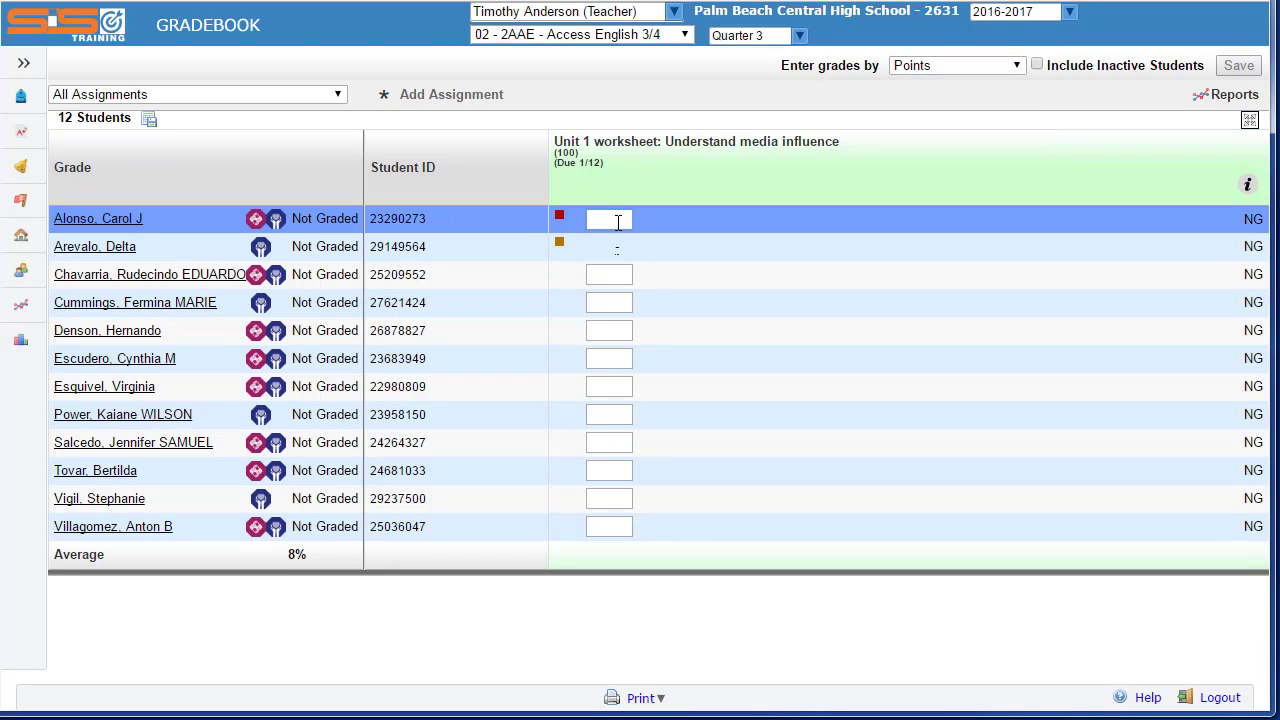
{"action": "type", "text": "88"}
{"action": "key", "text": "Return"}
{"action": "type", "text": "92"}
{"action": "key", "text": "Return"}
{"action": "type", "text": "A"}
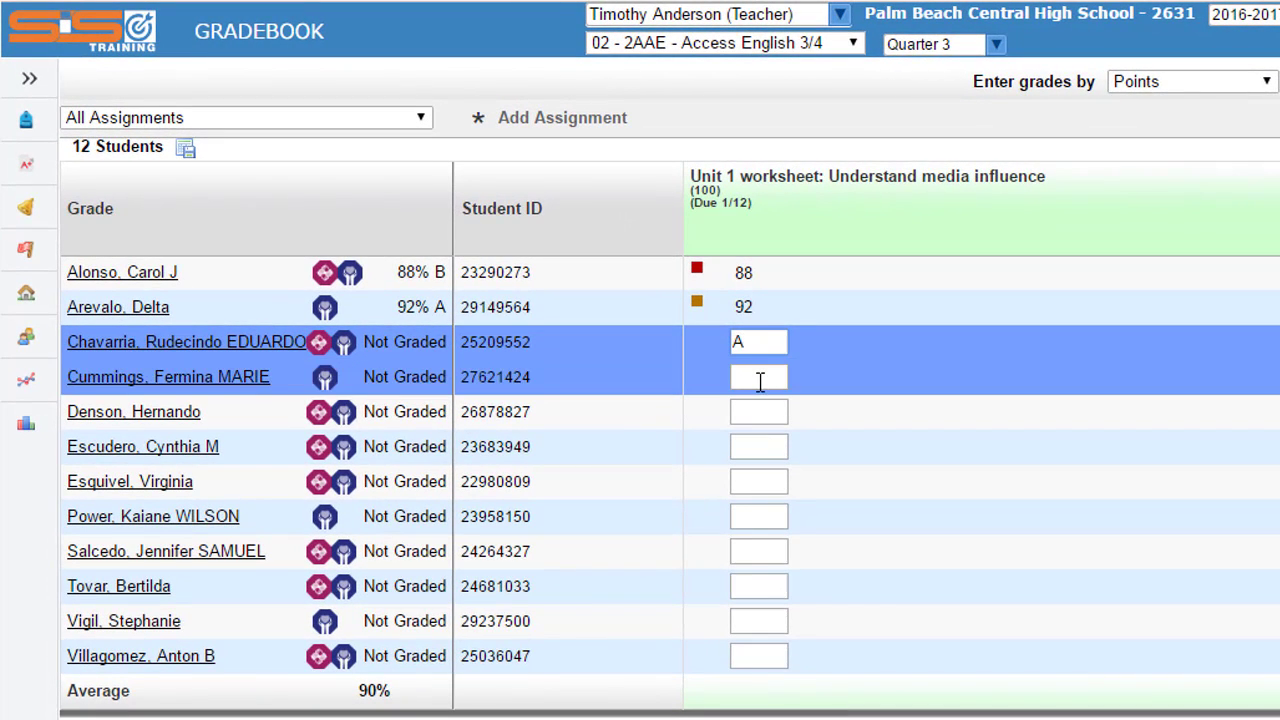
{"action": "key", "text": "Return"}
{"action": "type", "text": "B"}
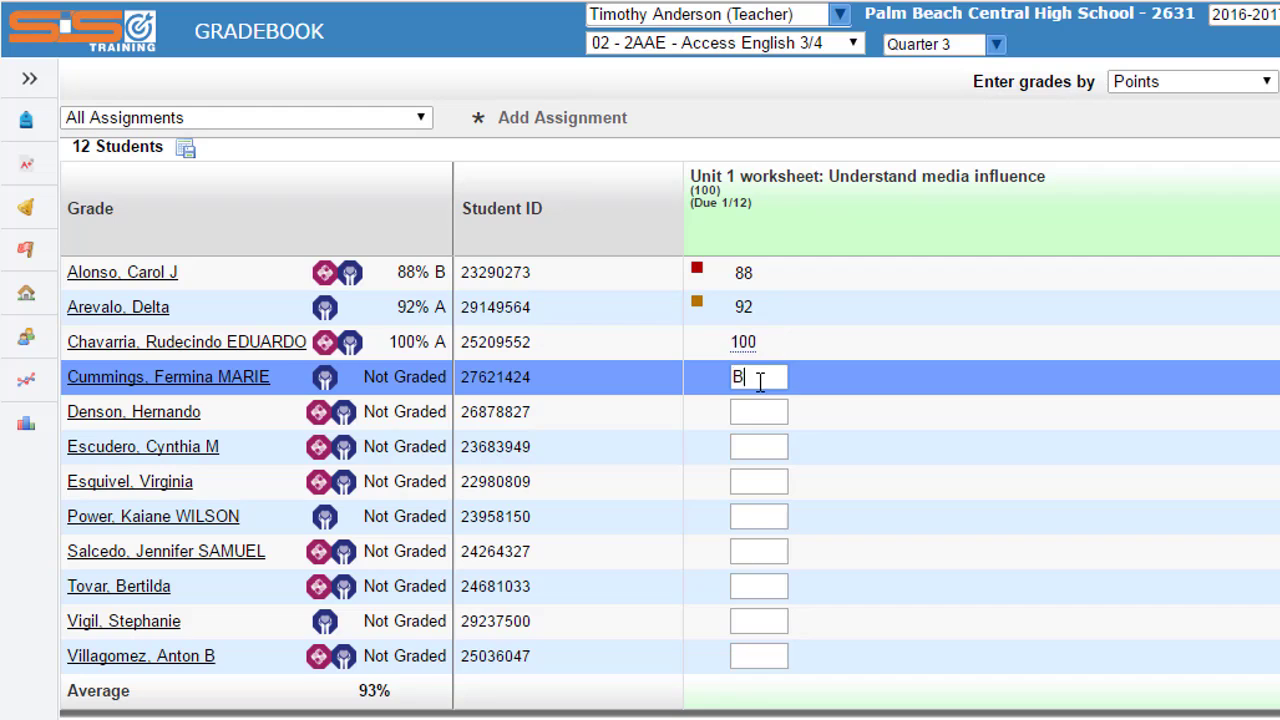
- Enter C, D and F as the Unit 1 worksheet scores of the fifth, sixth and seventh students
{"action": "left_click", "coordinate": [752, 411]}
{"action": "type", "text": "C"}
{"action": "left_click", "coordinate": [752, 446]}
{"action": "type", "text": "D"}
{"action": "left_click", "coordinate": [756, 481]}
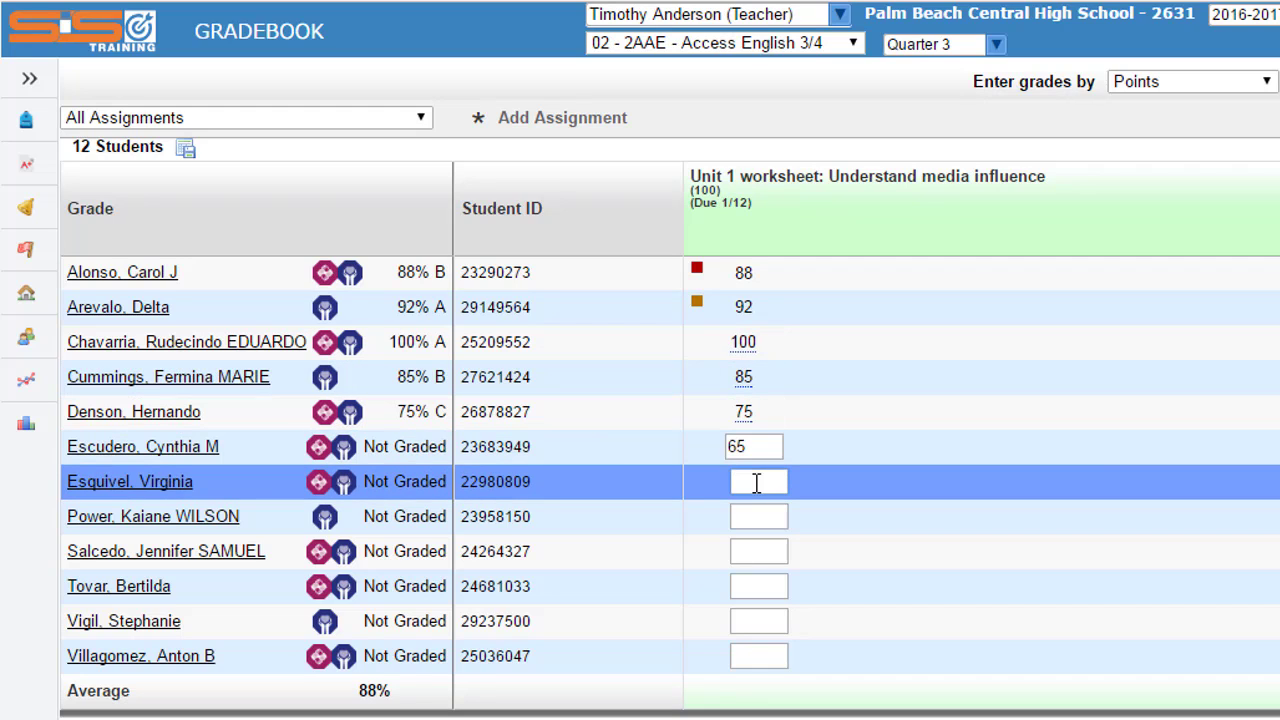
{"action": "type", "text": "F"}
- Enter A- as the eighth student's Unit 1 worksheet score and correct it to A
{"action": "left_click", "coordinate": [757, 515]}
{"action": "type", "text": "A-"}
{"action": "key", "text": "Return"}
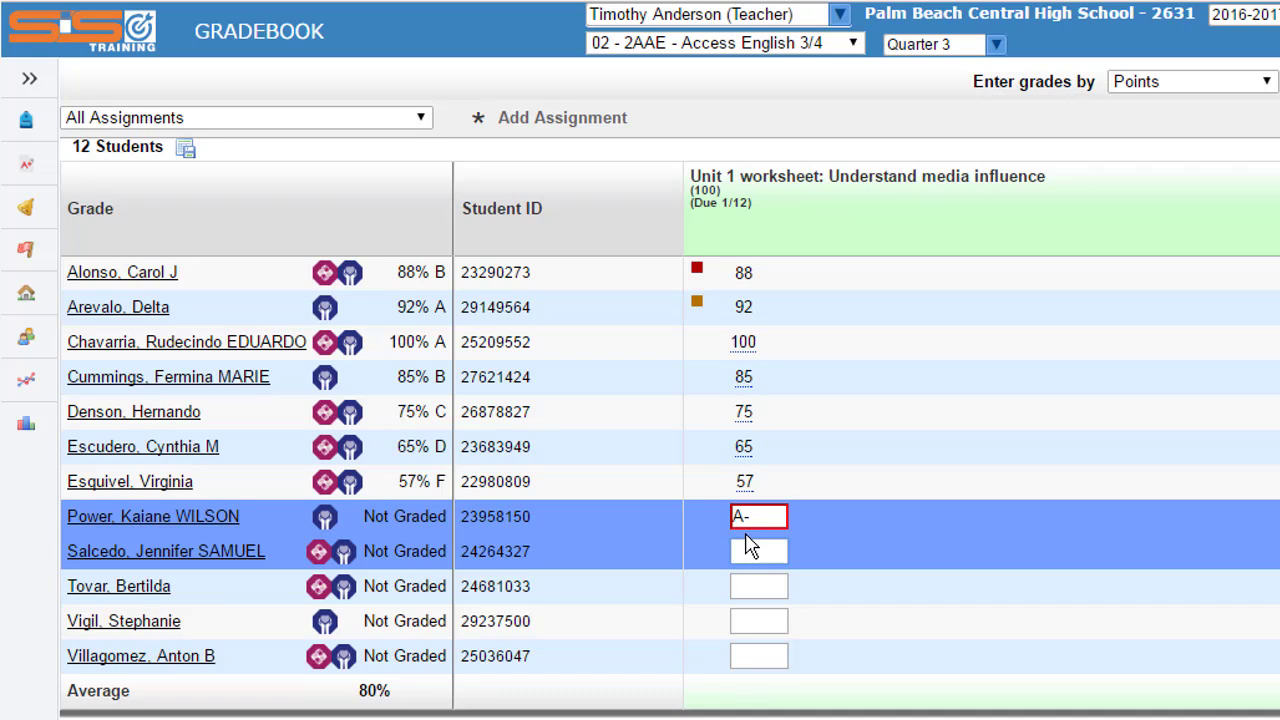
{"action": "left_click", "coordinate": [765, 516]}
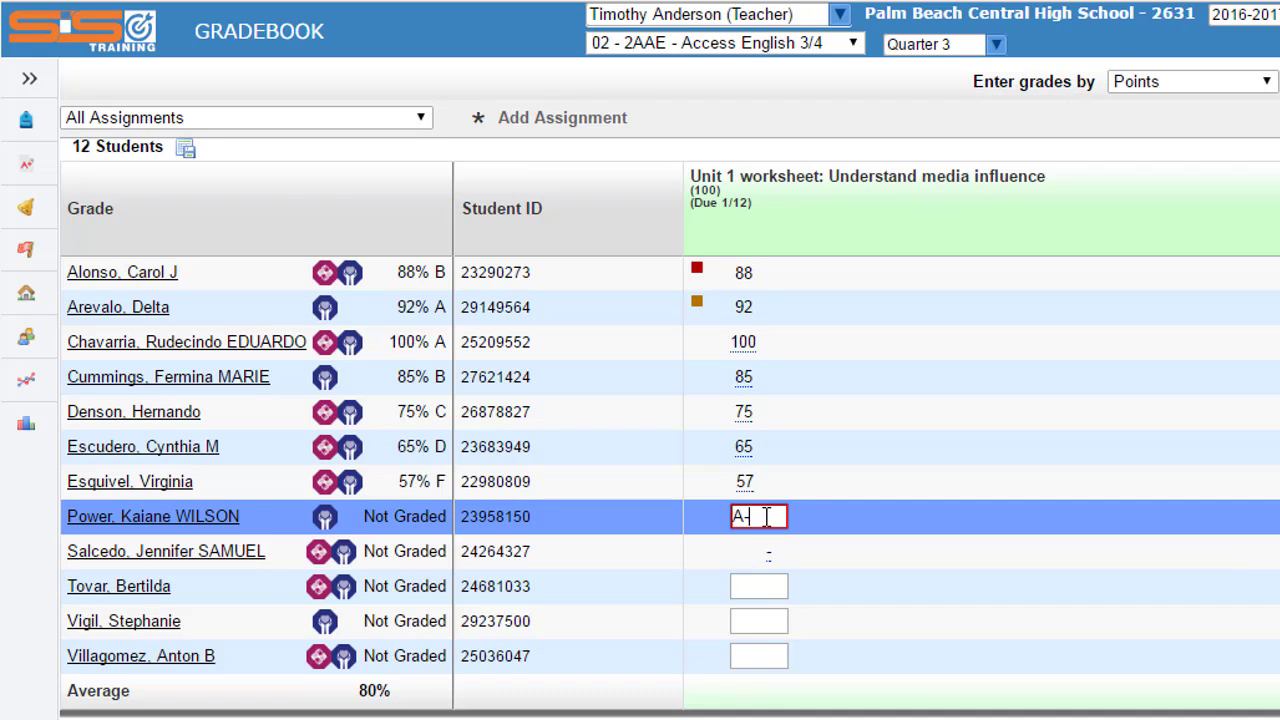
{"action": "key", "text": "BackSpace"}
- Enter 95, 88, 85 and 92 as the last four students' Unit 1 worksheet scores
{"action": "left_click", "coordinate": [745, 551]}
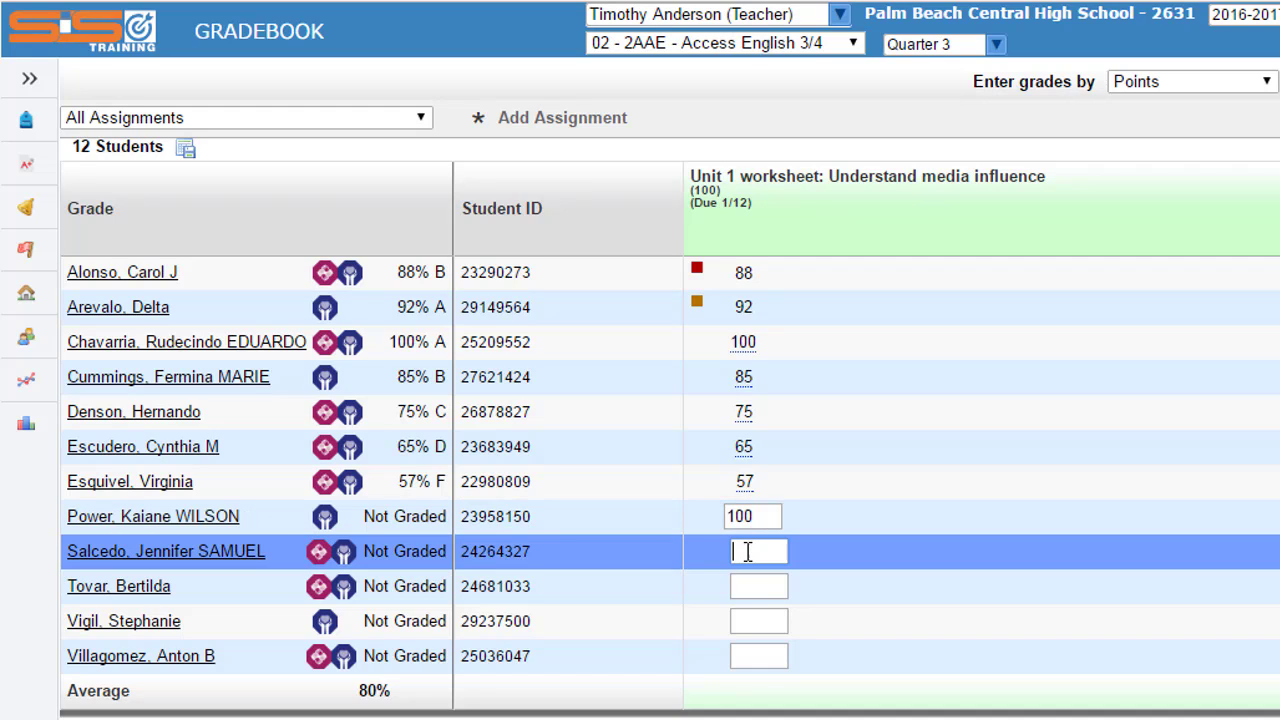
{"action": "type", "text": "95"}
{"action": "left_click", "coordinate": [758, 586]}
{"action": "type", "text": "88"}
{"action": "left_click", "coordinate": [770, 618]}
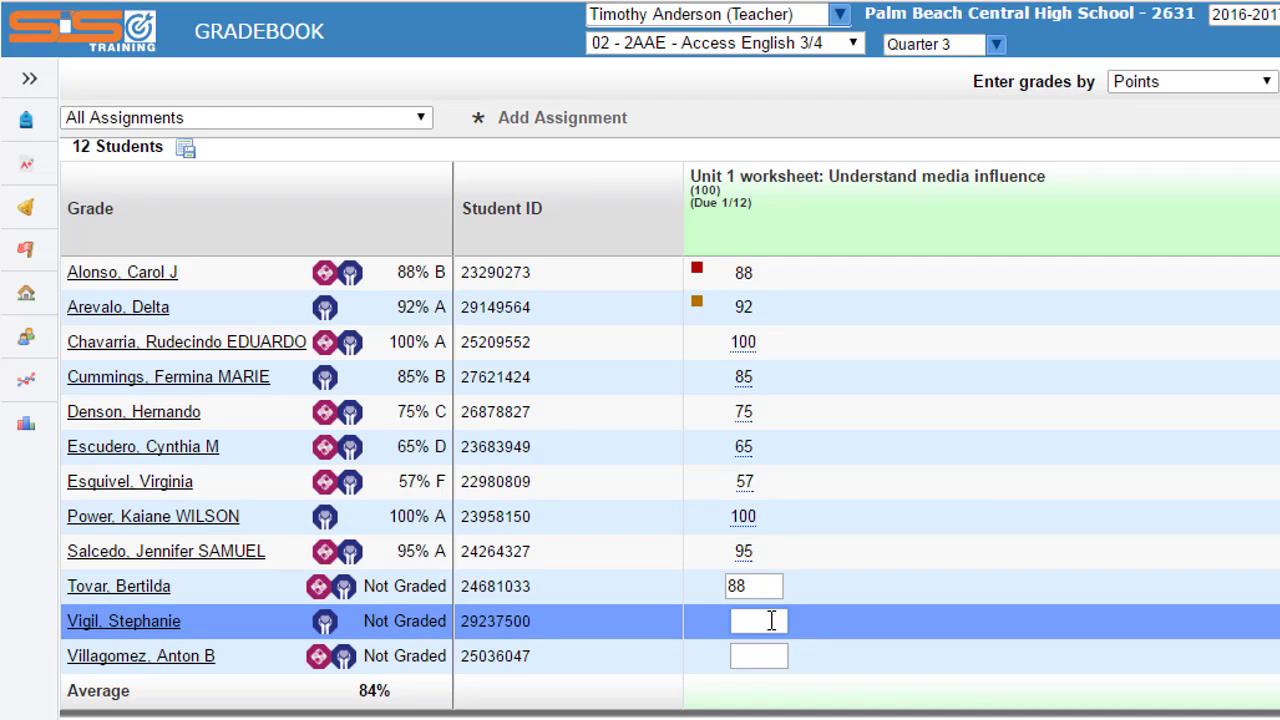
{"action": "type", "text": "85"}
{"action": "left_click", "coordinate": [766, 654]}
{"action": "type", "text": "92"}
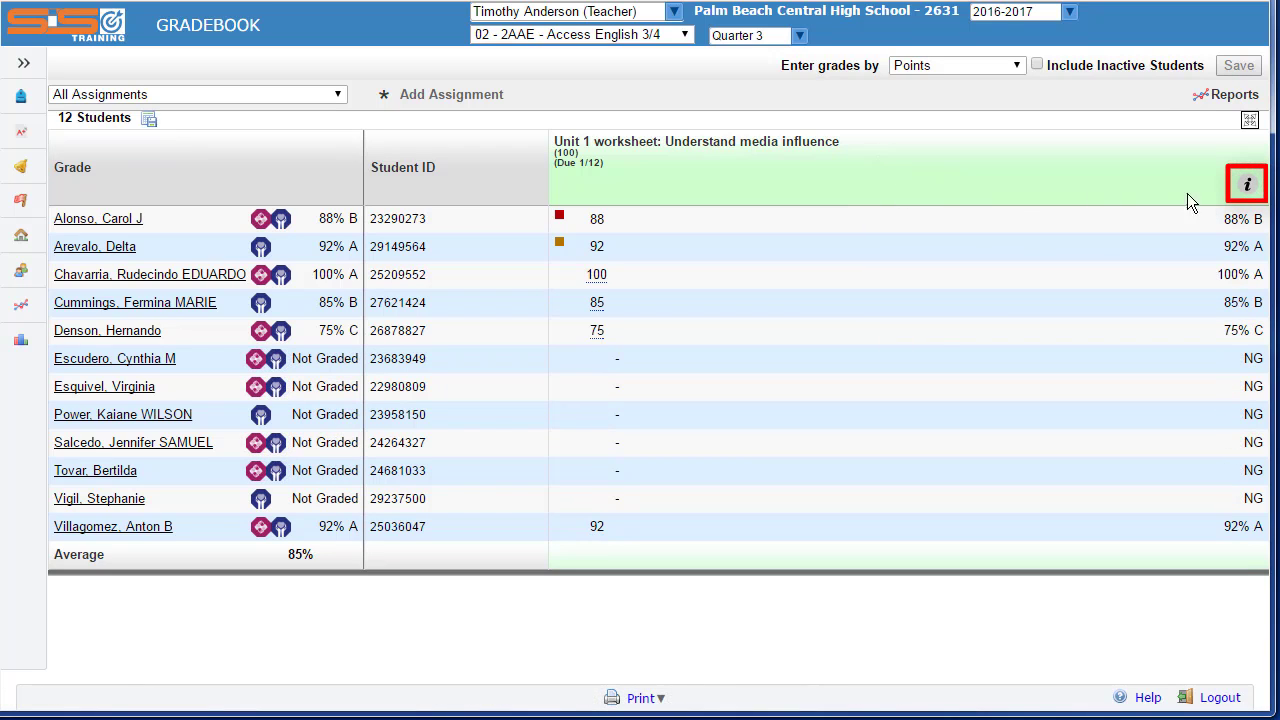
- Set the Unit 1 worksheet assignment's Auto-Fill Points to 100 and save the assignment
{"action": "left_click", "coordinate": [1247, 184]}
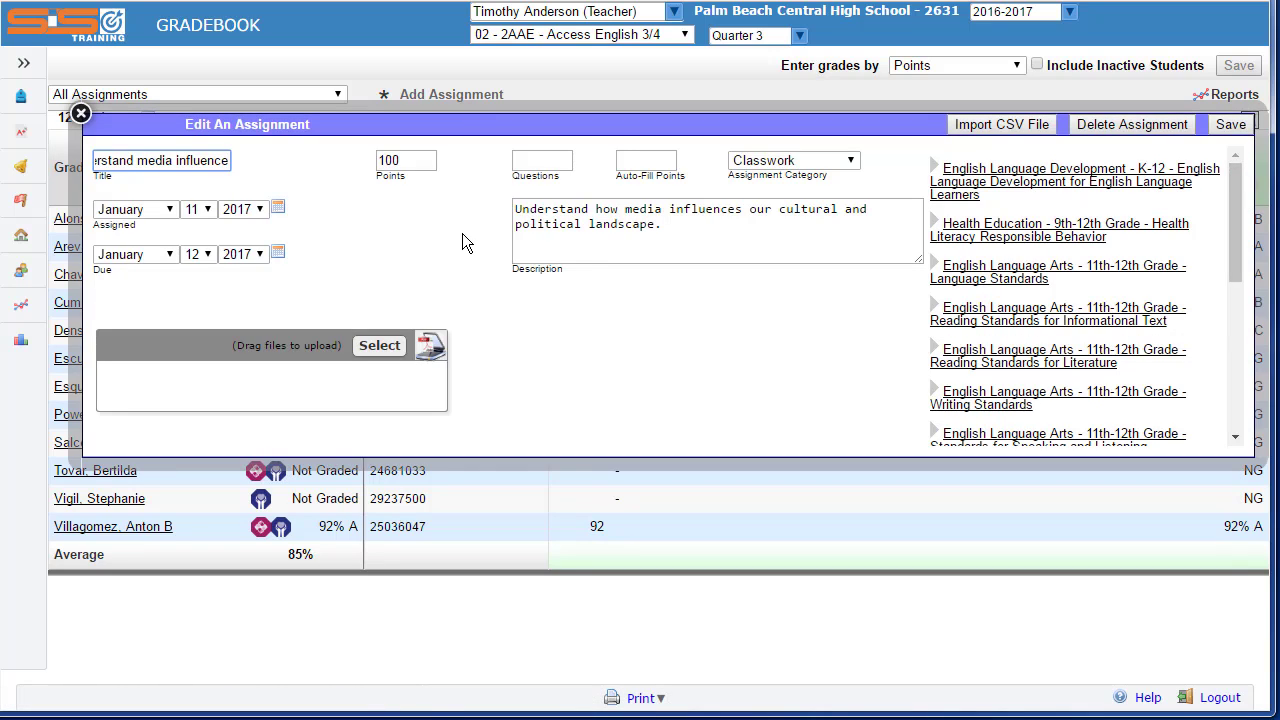
{"action": "left_click", "coordinate": [636, 162]}
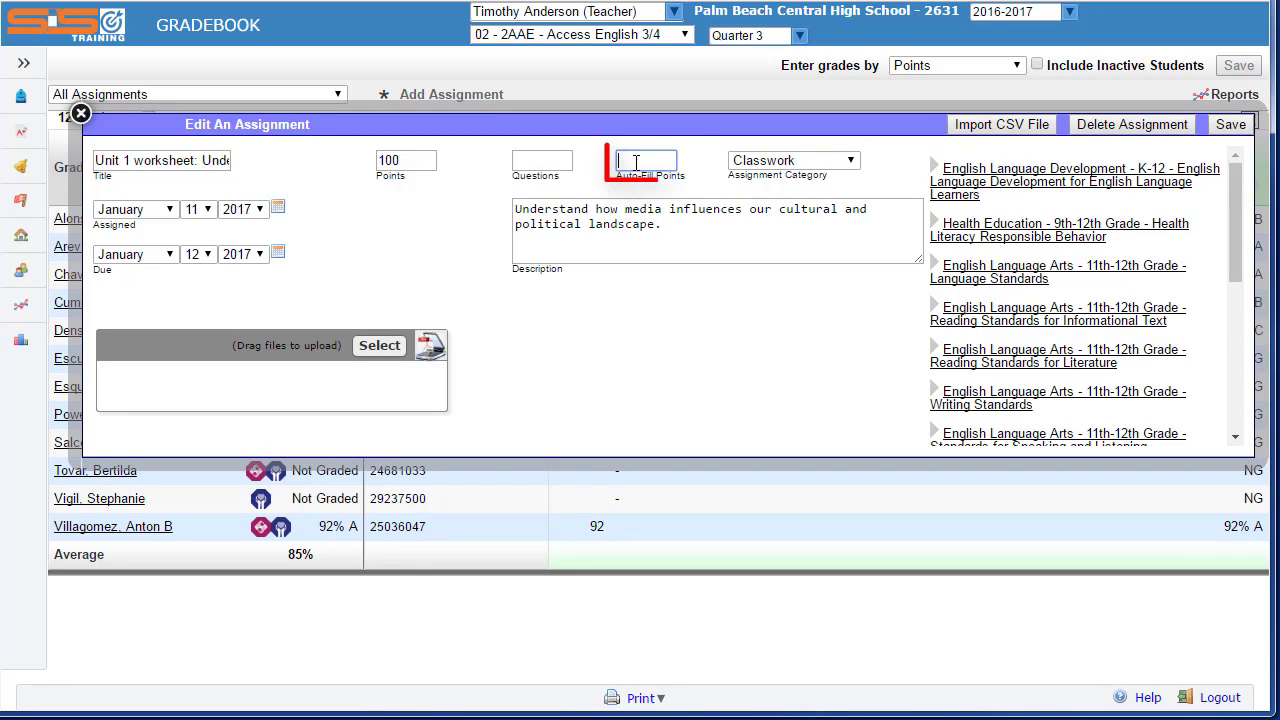
{"action": "type", "text": "100"}
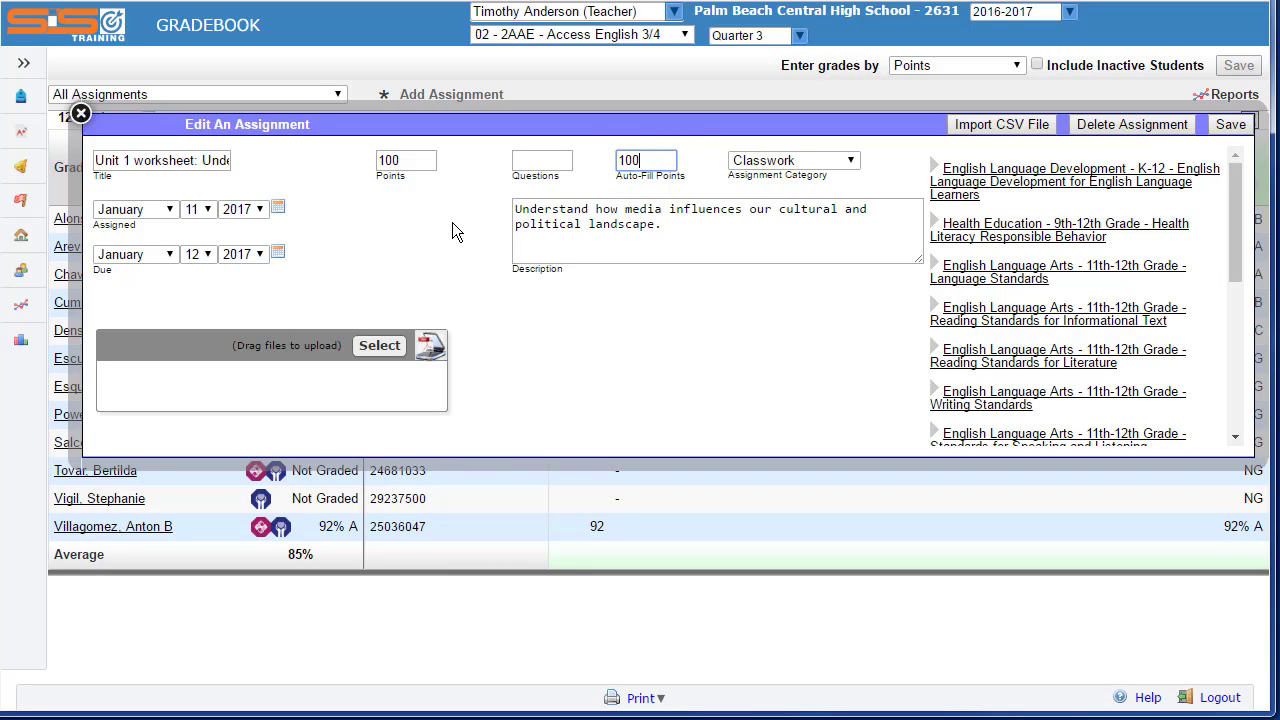
{"action": "left_click", "coordinate": [1224, 128]}
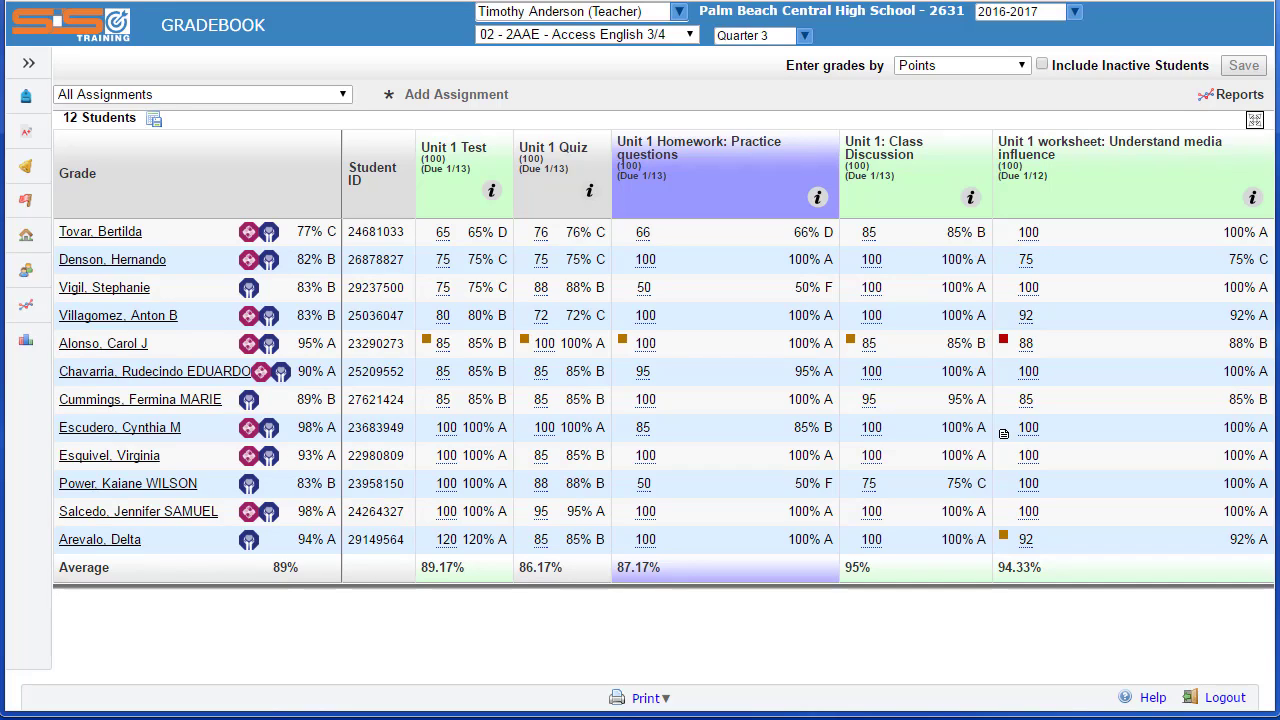
- Set the fourth listed student's Unit 1 Test score to 120
{"action": "left_click", "coordinate": [460, 318]}
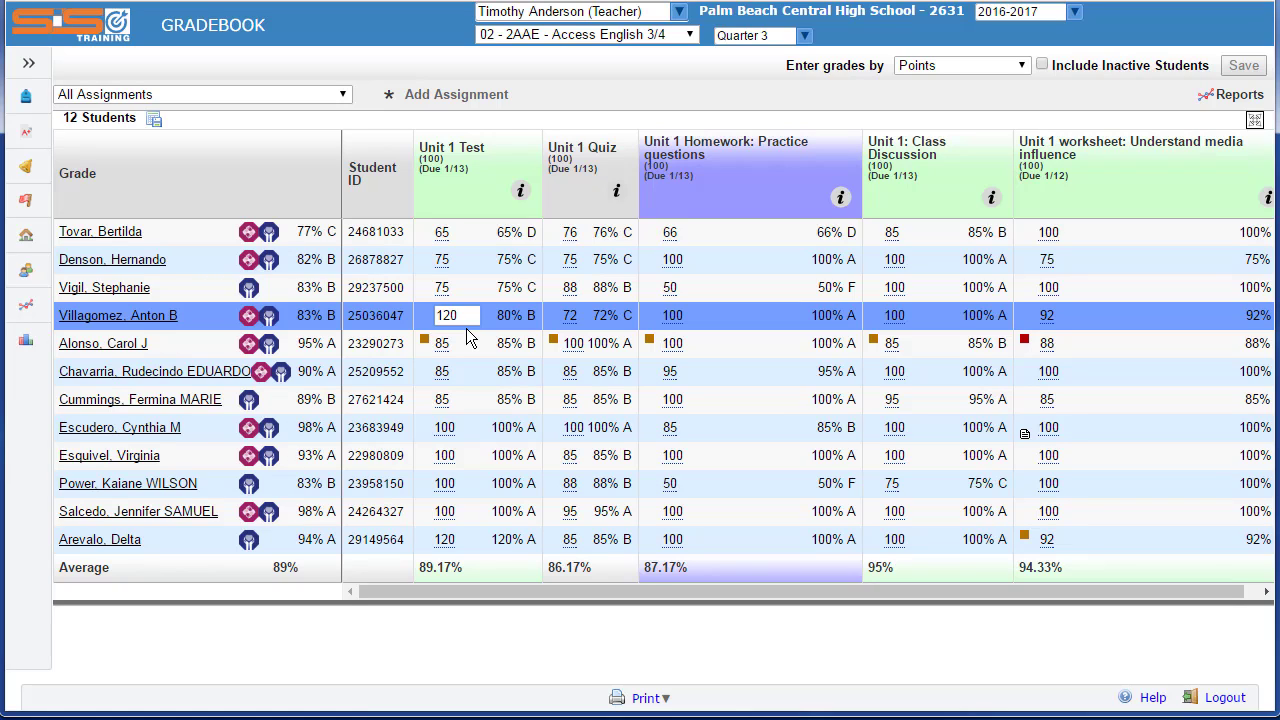
{"action": "left_click", "coordinate": [467, 343]}
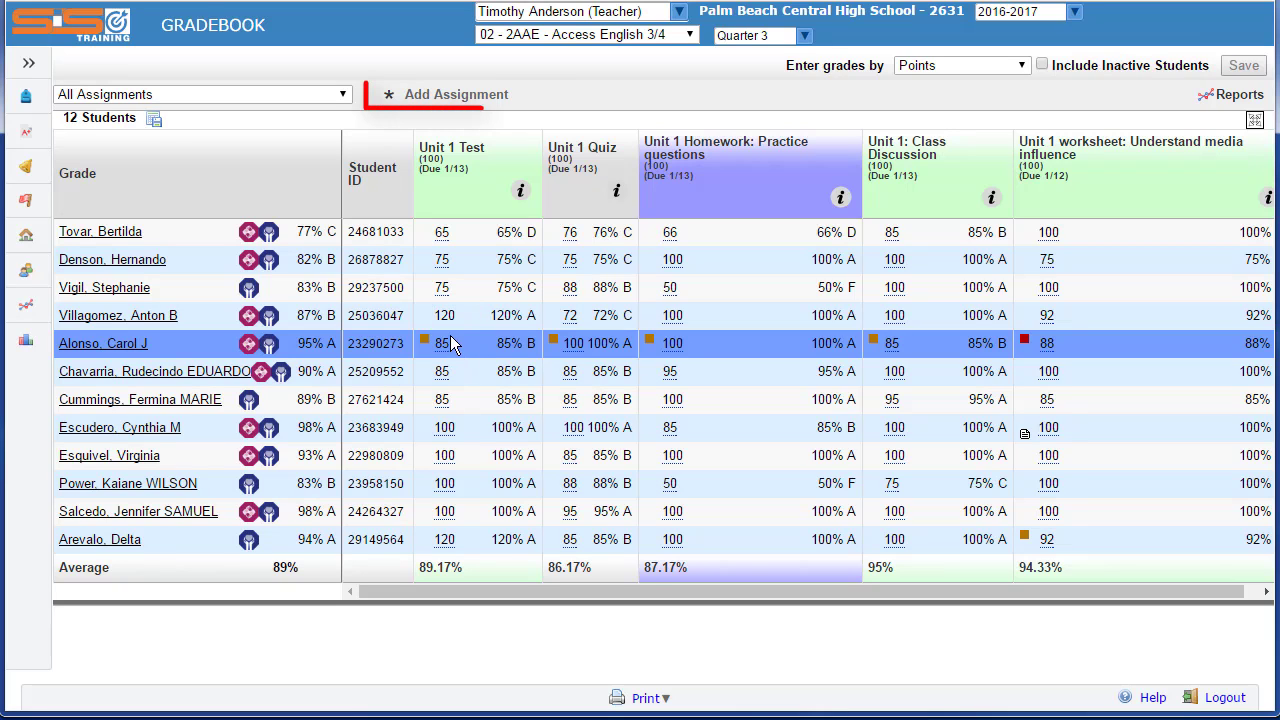
- Add and save an assignment titled Extra Credit in the Classwork category, leaving its points blank
{"action": "left_click", "coordinate": [426, 104]}
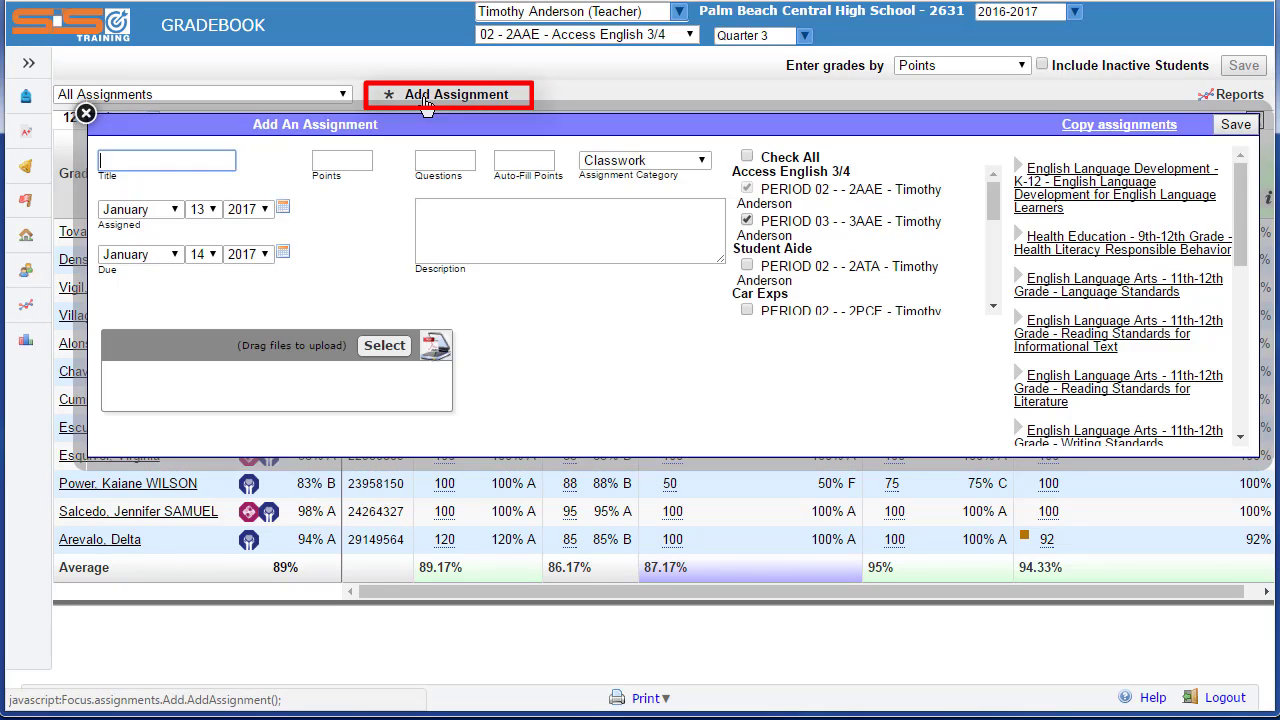
{"action": "left_click", "coordinate": [173, 161]}
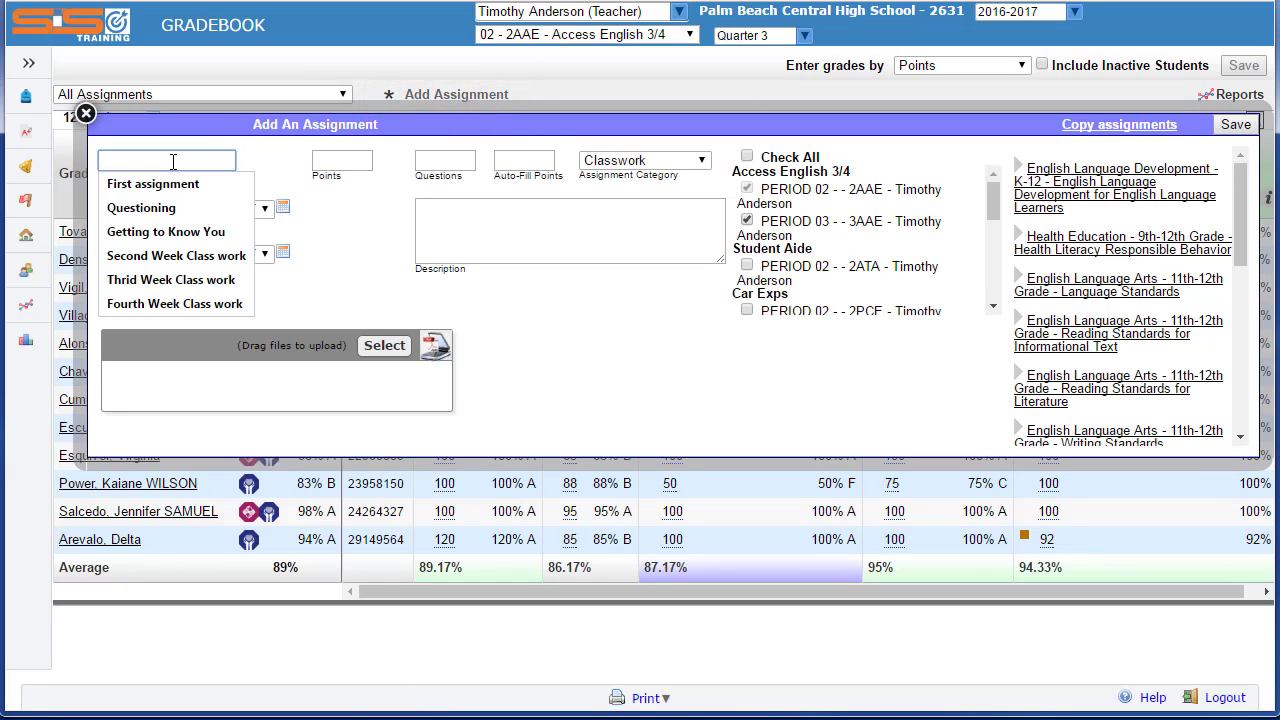
{"action": "type", "text": "Extra Credit"}
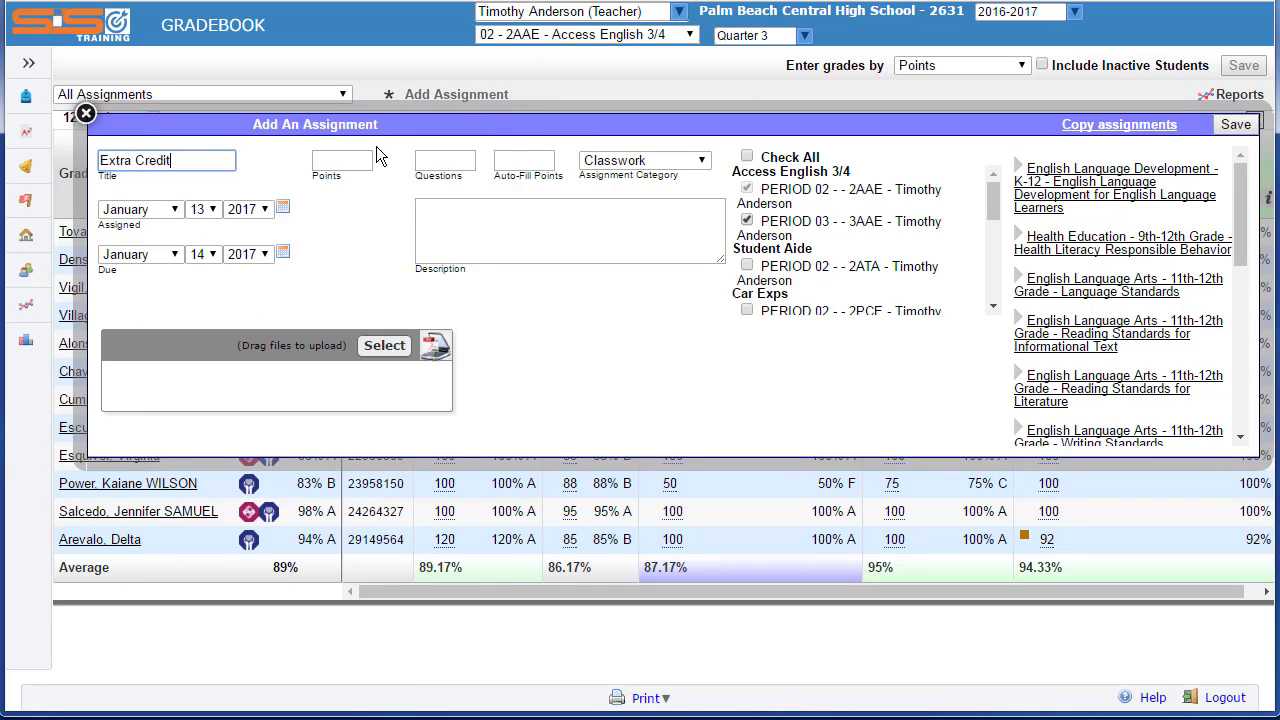
{"action": "left_click", "coordinate": [695, 163]}
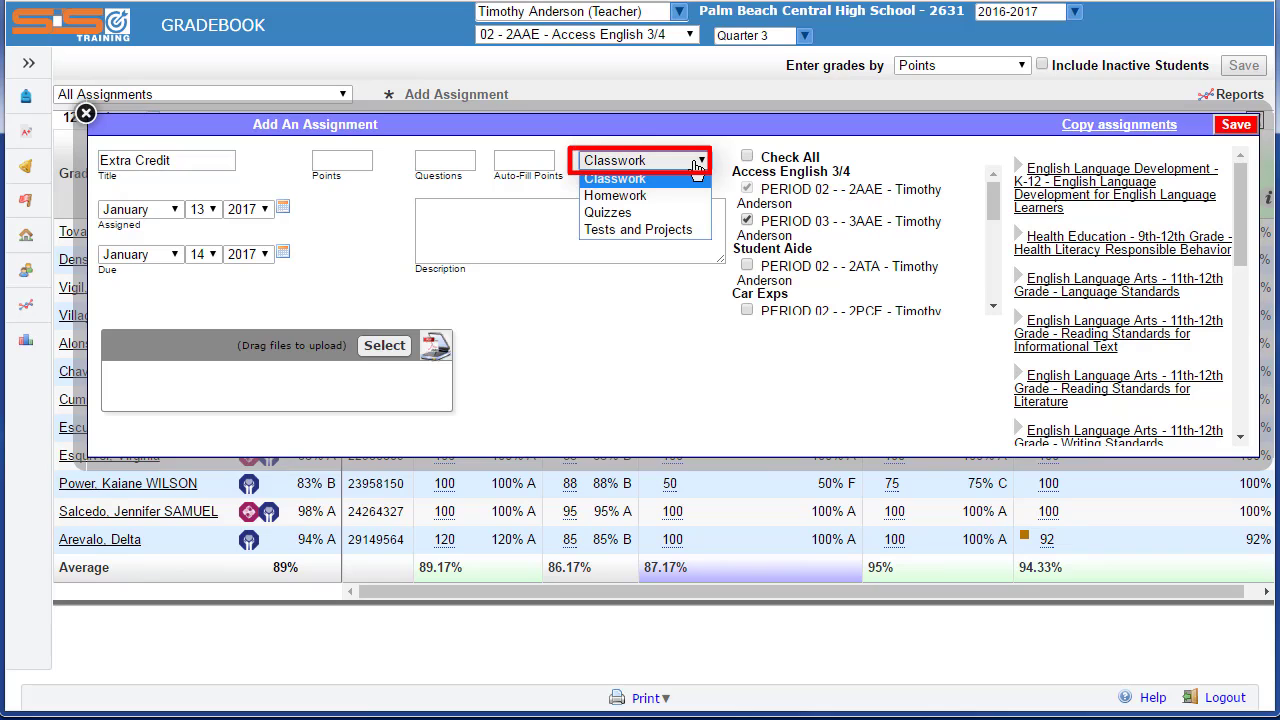
{"action": "left_click", "coordinate": [665, 178]}
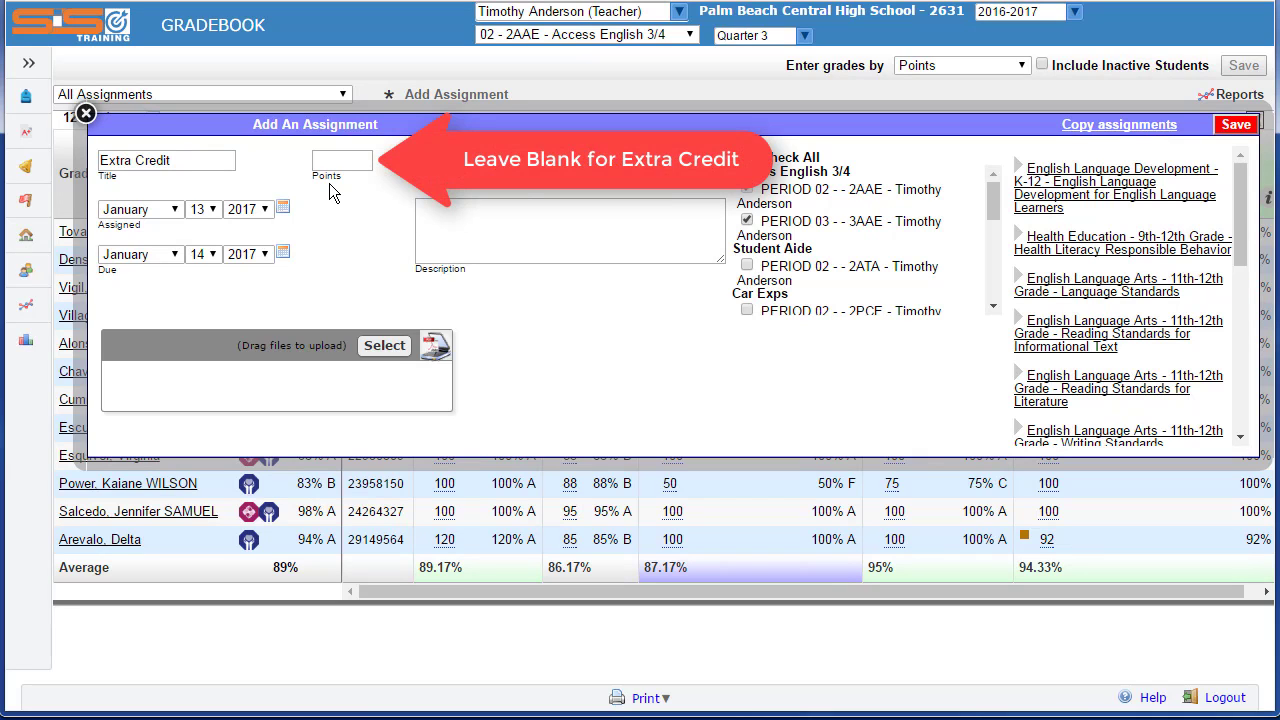
{"action": "left_click", "coordinate": [1236, 124]}
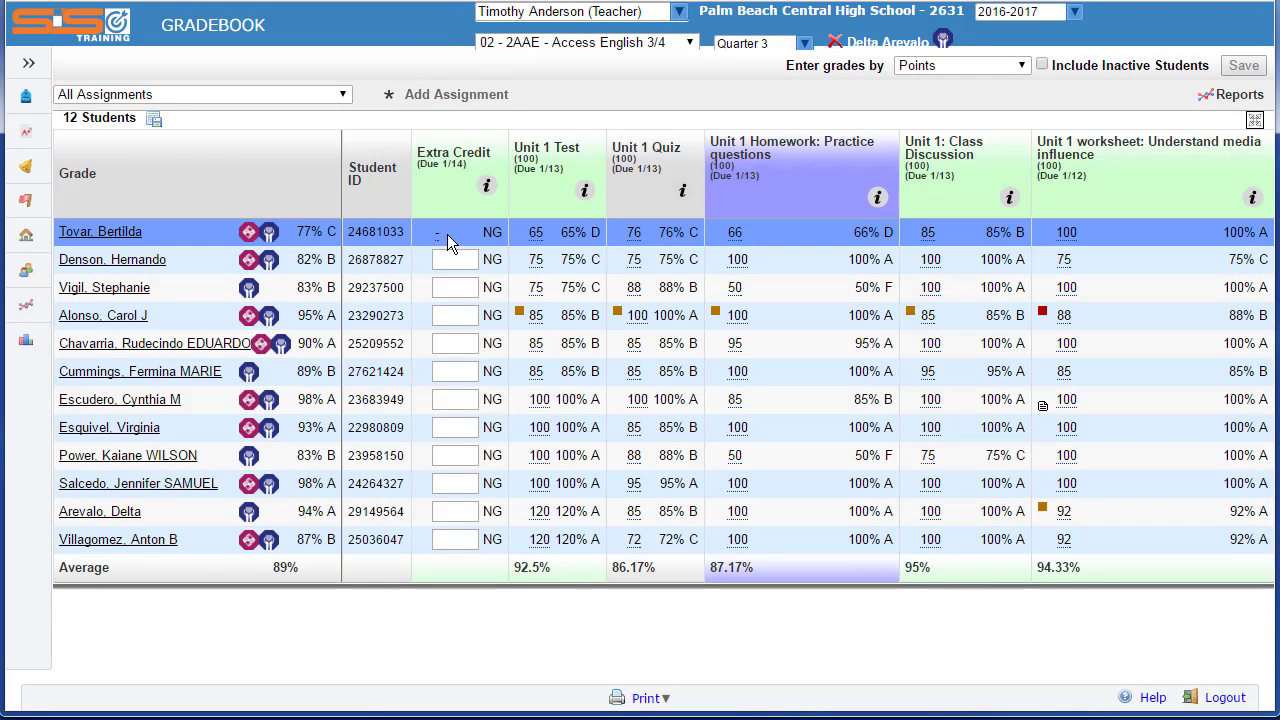
- Enter 30 points in the Extra Credit column for the first listed student
{"action": "left_click", "coordinate": [447, 234]}
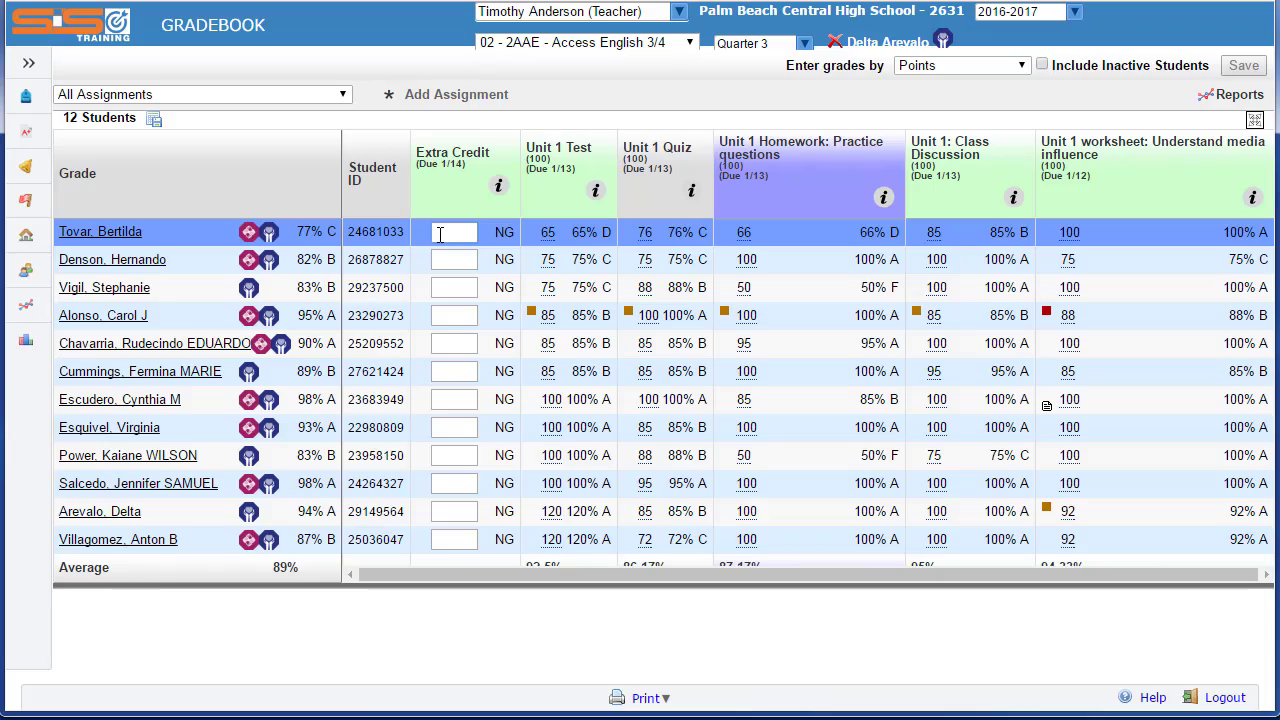
{"action": "type", "text": "30"}
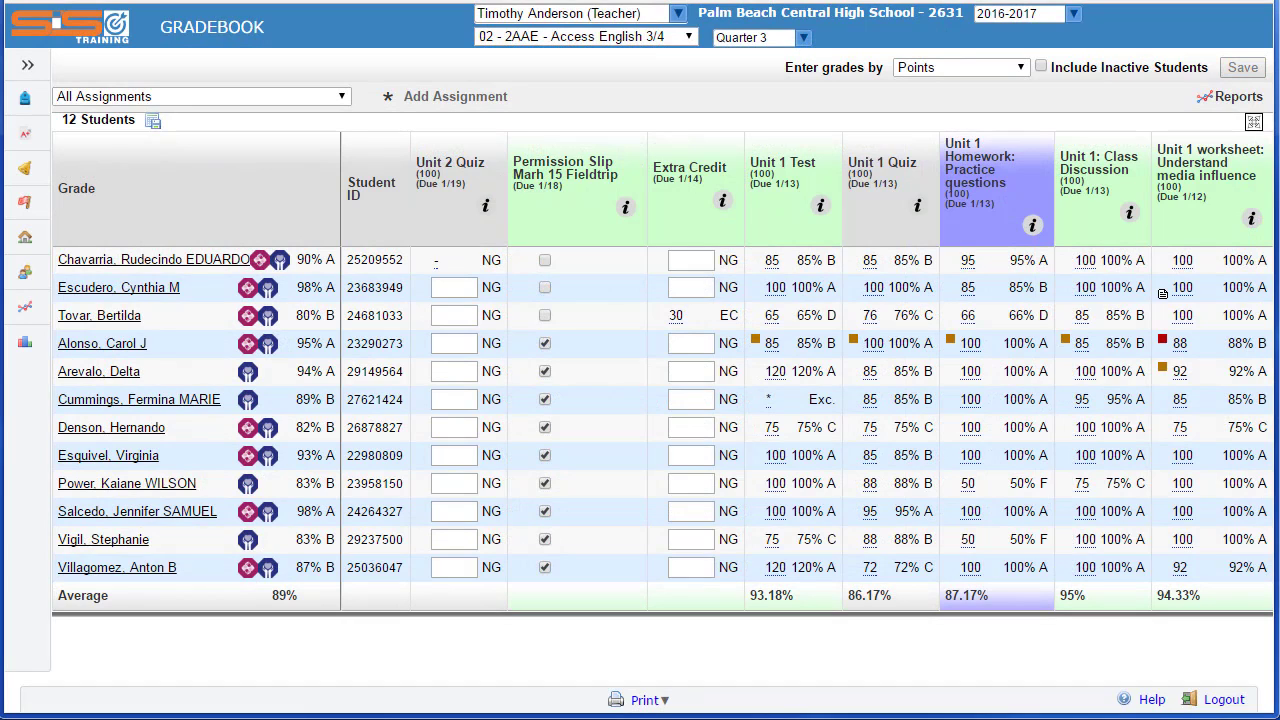
- Excuse the second listed student from the Unit 2 Quiz by entering * as the score
{"action": "left_click", "coordinate": [445, 288]}
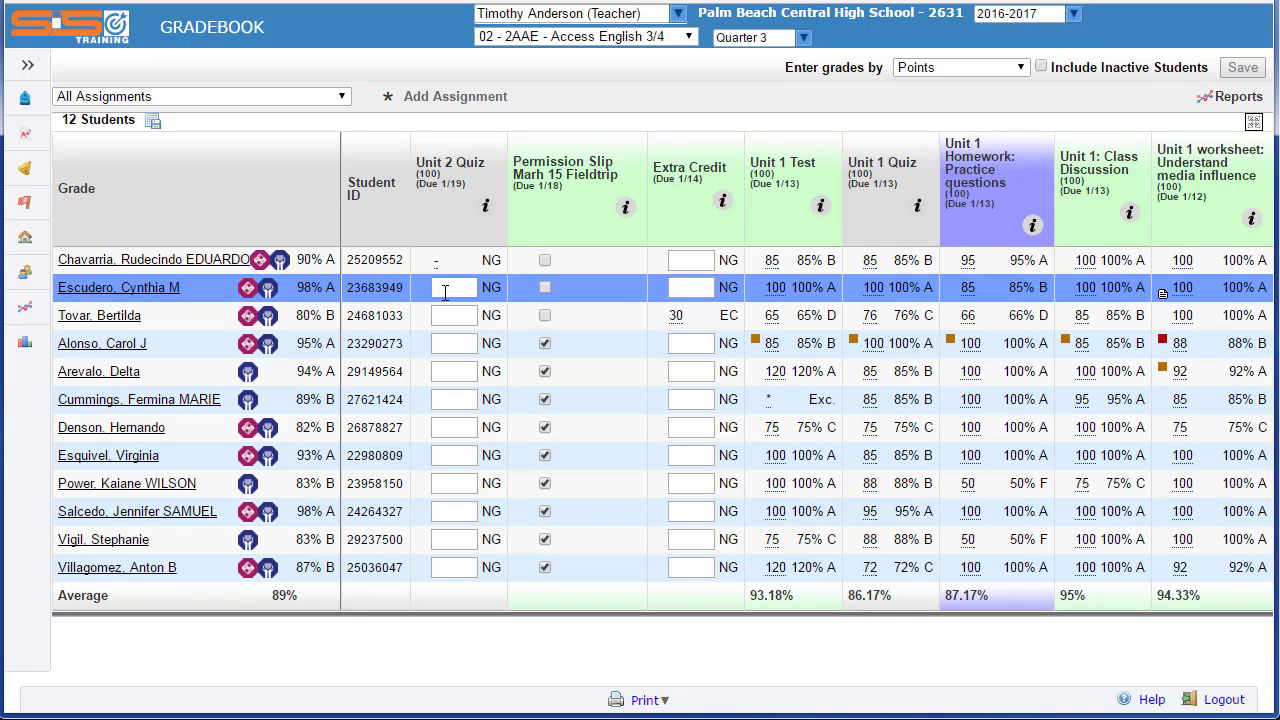
{"action": "type", "text": "*"}
{"action": "key", "text": "Return"}
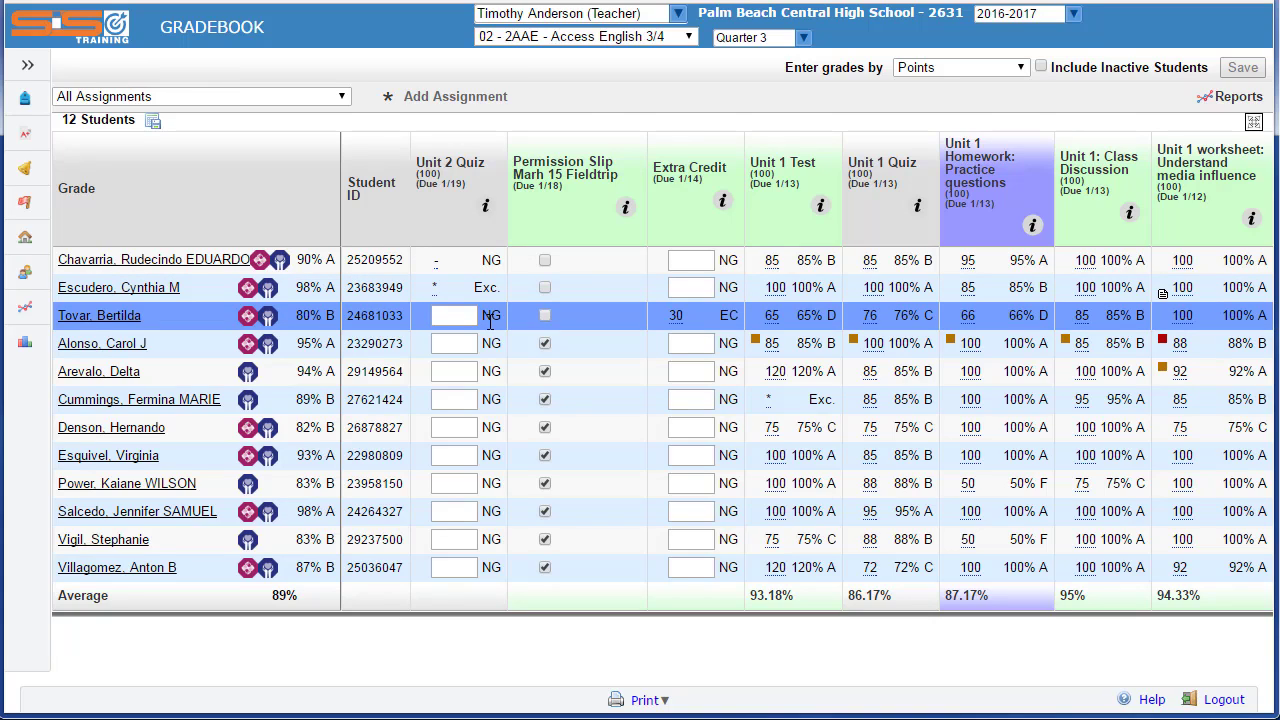
{"action": "left_click", "coordinate": [443, 317]}
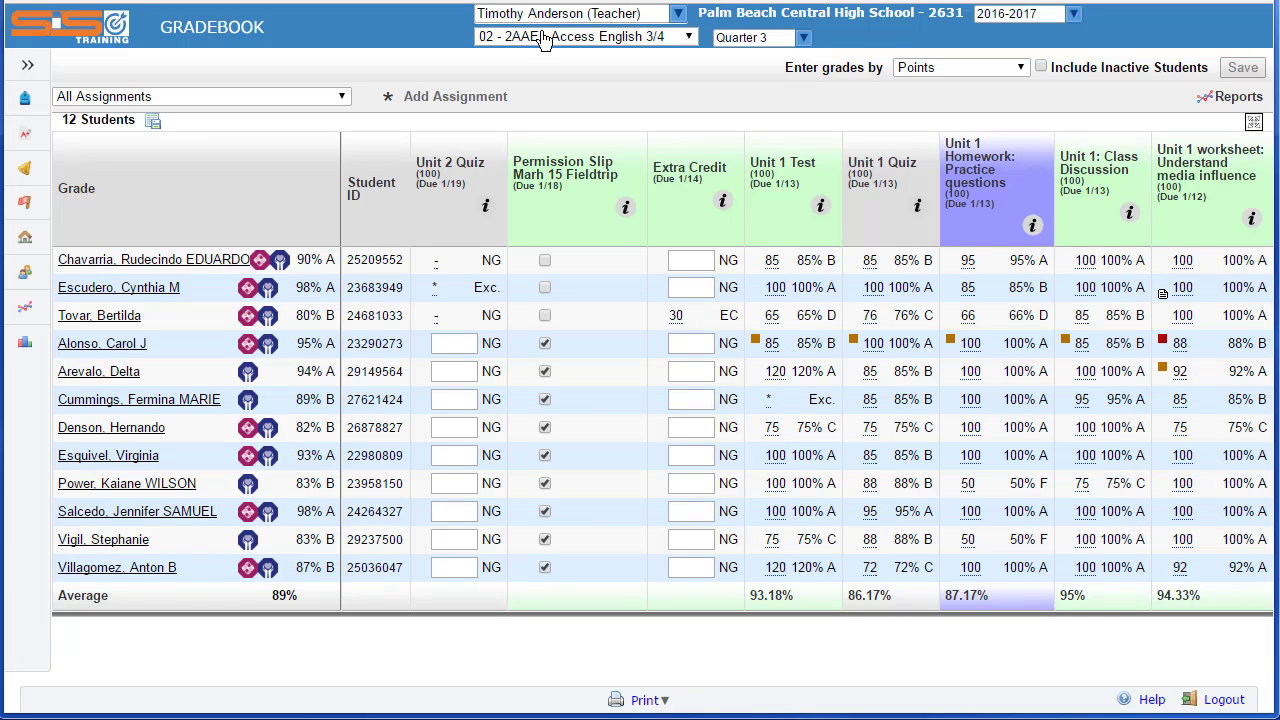
- Add and save a 100-point Tests and Projects assignment titled Unit 2 Test with the description "Examview test for Unit 2"
{"action": "left_click", "coordinate": [437, 98]}
{"action": "left_click", "coordinate": [156, 162]}
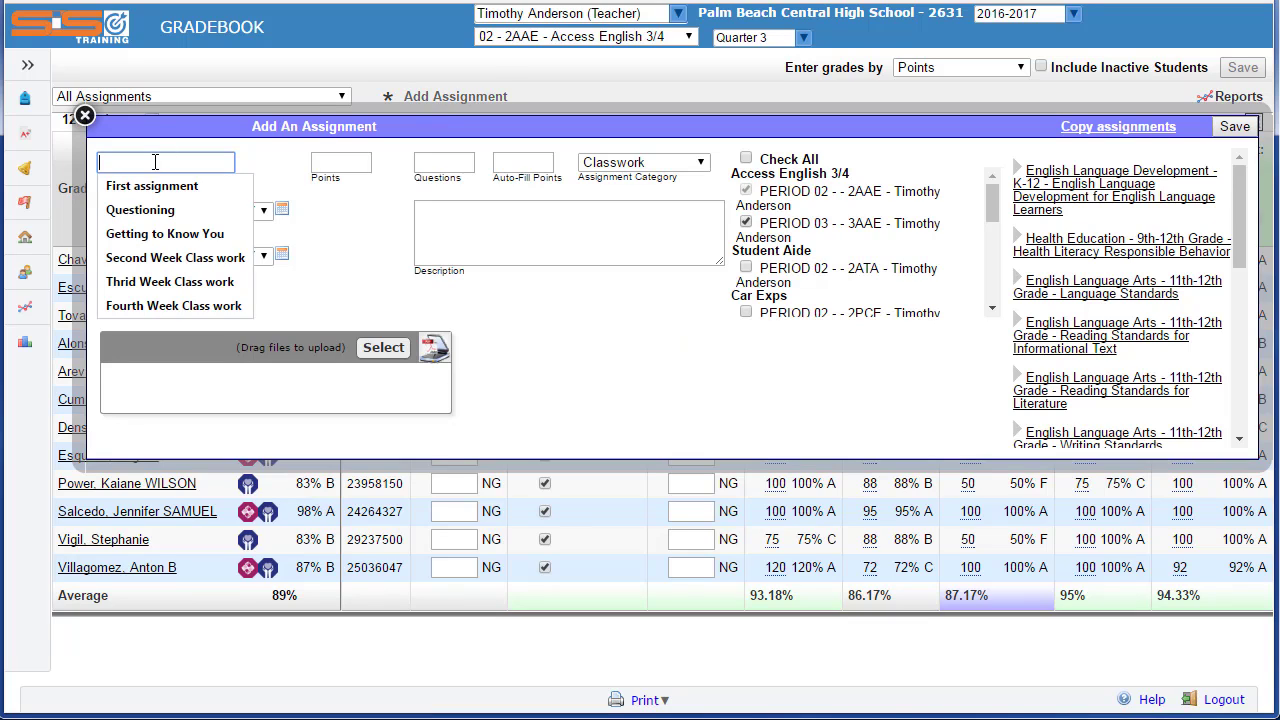
{"action": "type", "text": "Unit 2 "}
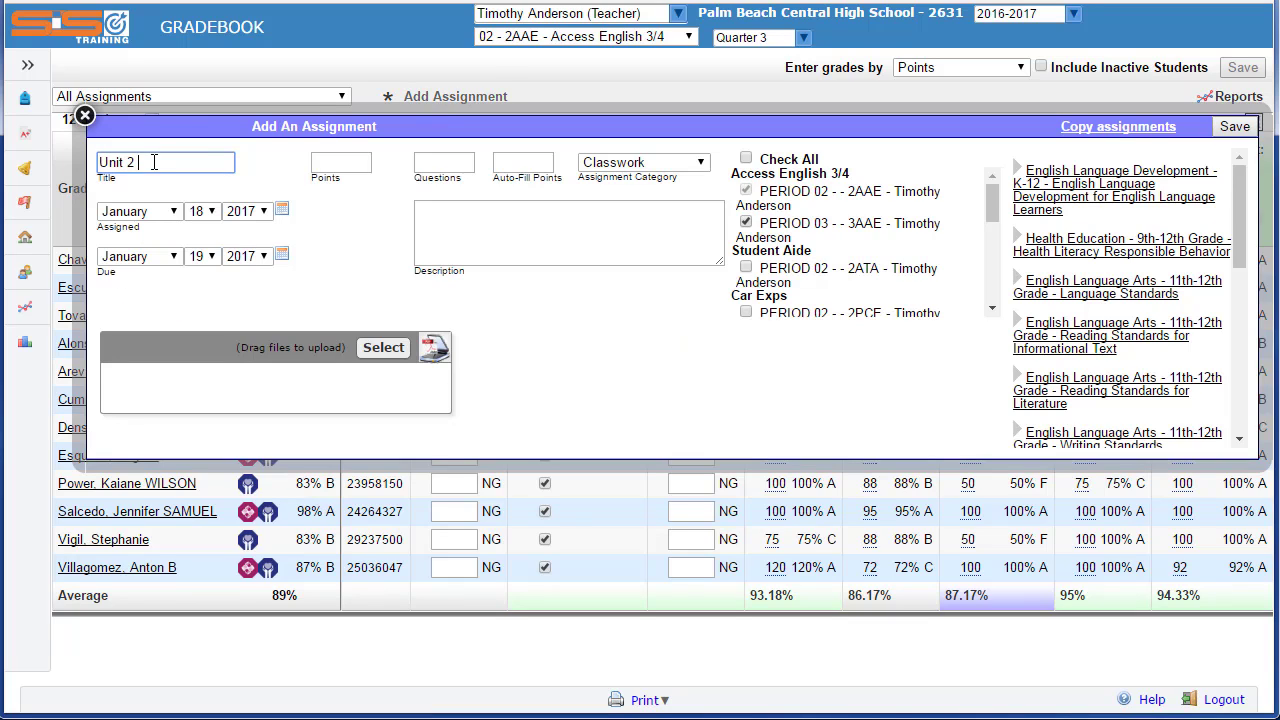
{"action": "type", "text": "Test"}
{"action": "left_click", "coordinate": [340, 163]}
{"action": "type", "text": "100"}
{"action": "left_click", "coordinate": [651, 163]}
{"action": "left_click", "coordinate": [640, 205]}
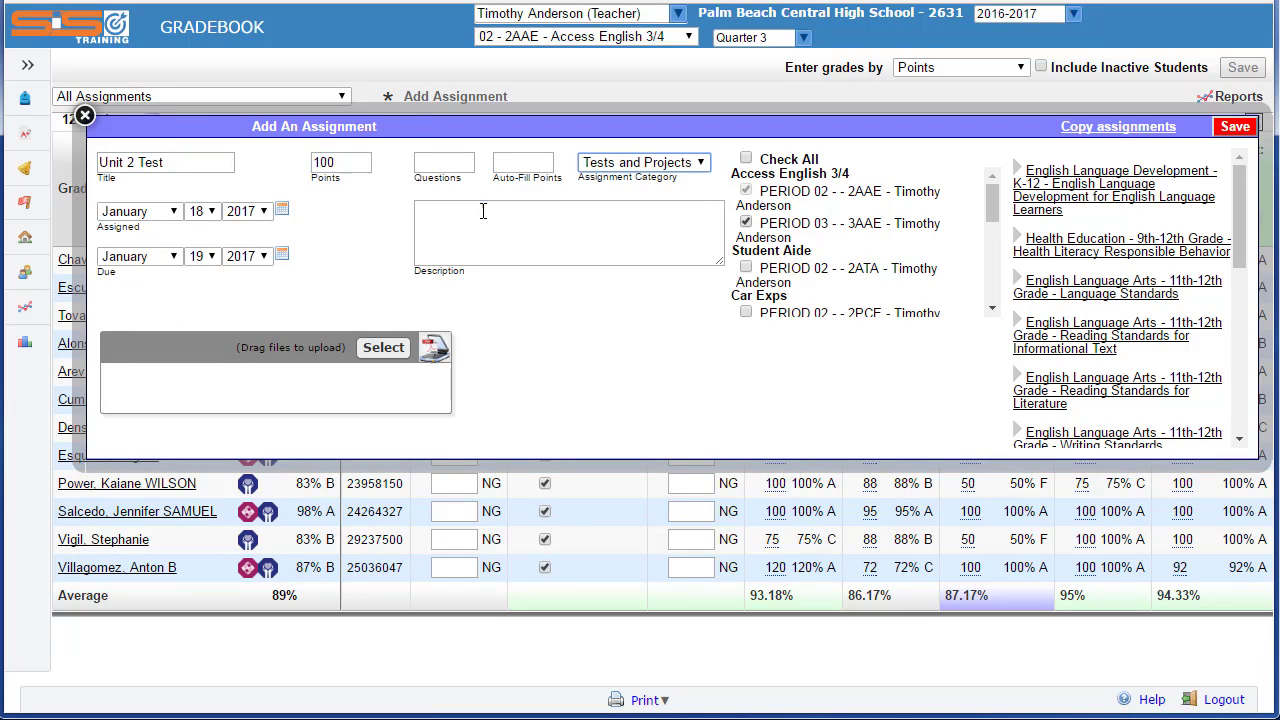
{"action": "left_click", "coordinate": [488, 210]}
{"action": "type", "text": "Examview test for Unit 2"}
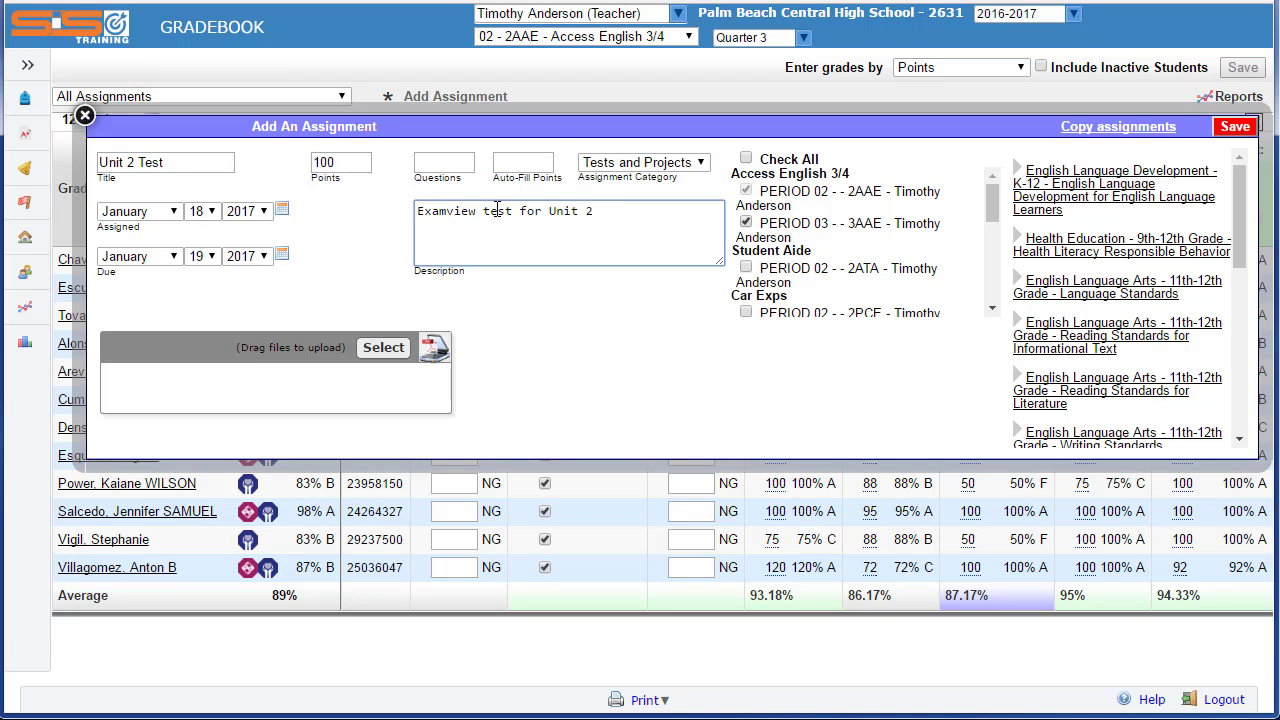
{"action": "left_click", "coordinate": [1232, 130]}
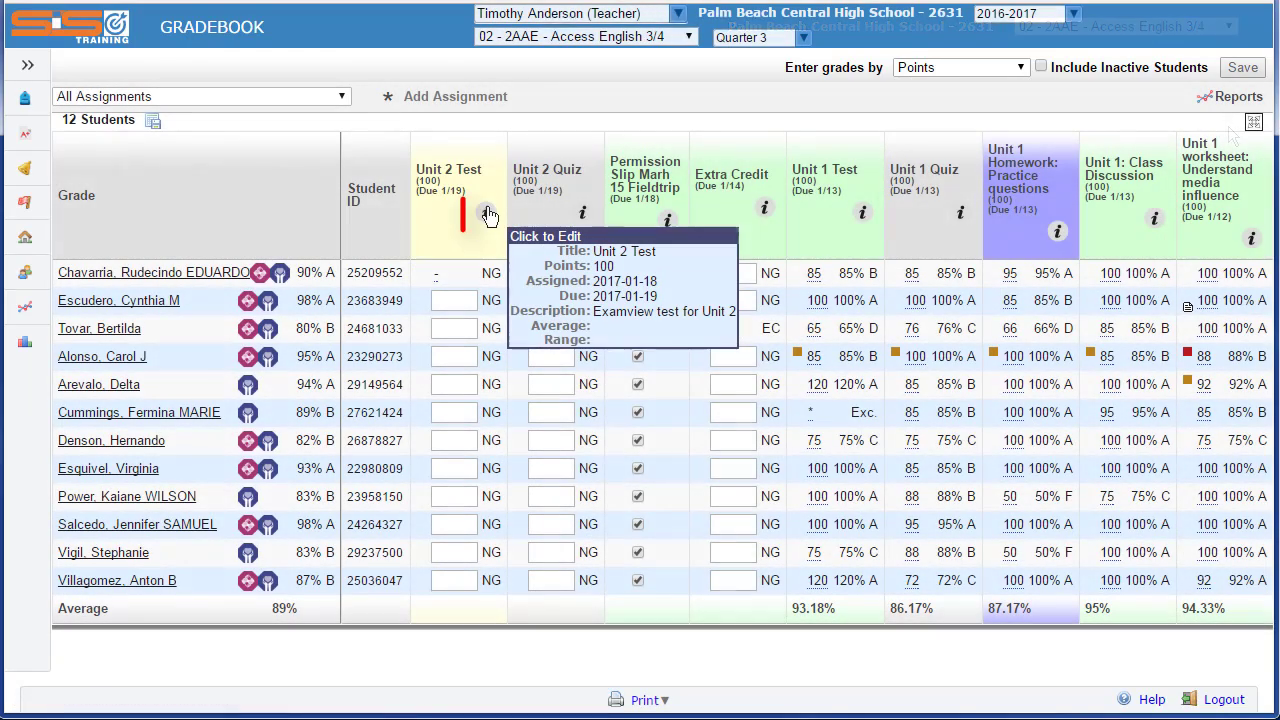
- Open the CSV score import for the Unit 2 Test assignment and check the Student ID and Unit 2 Test columns of the scores file in Excel
{"action": "left_click", "coordinate": [487, 215]}
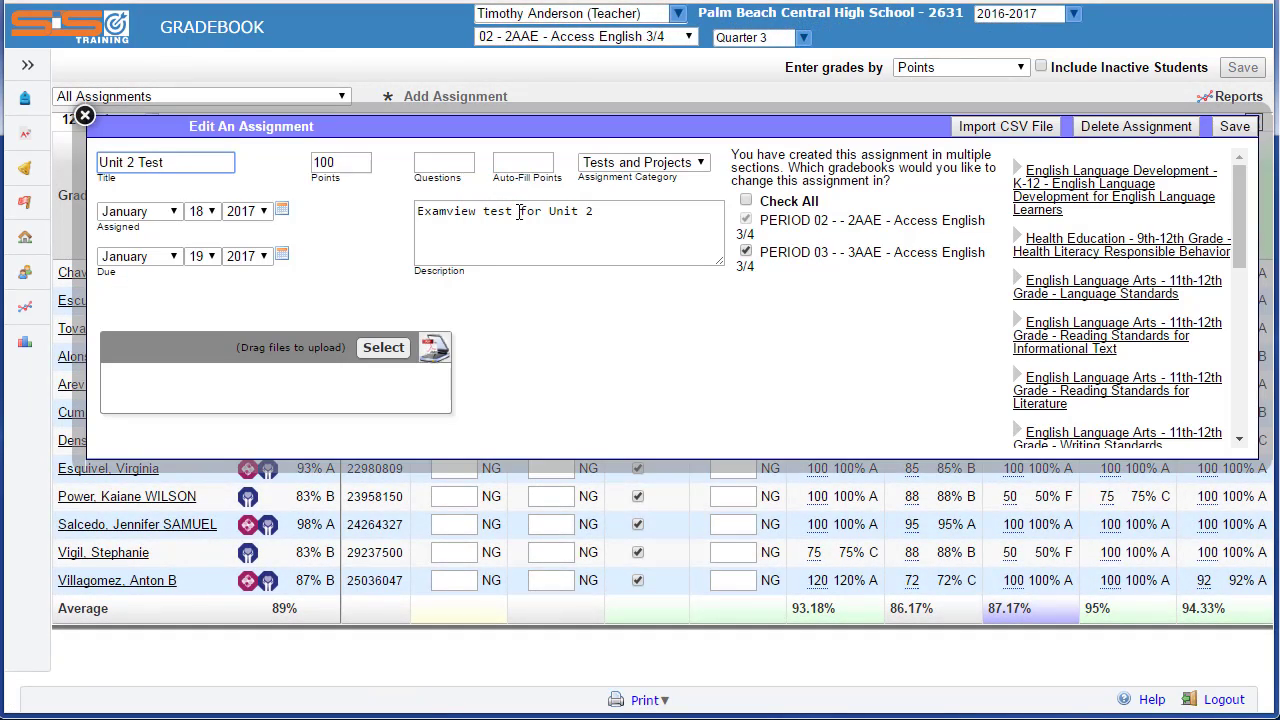
{"action": "left_click", "coordinate": [1000, 127]}
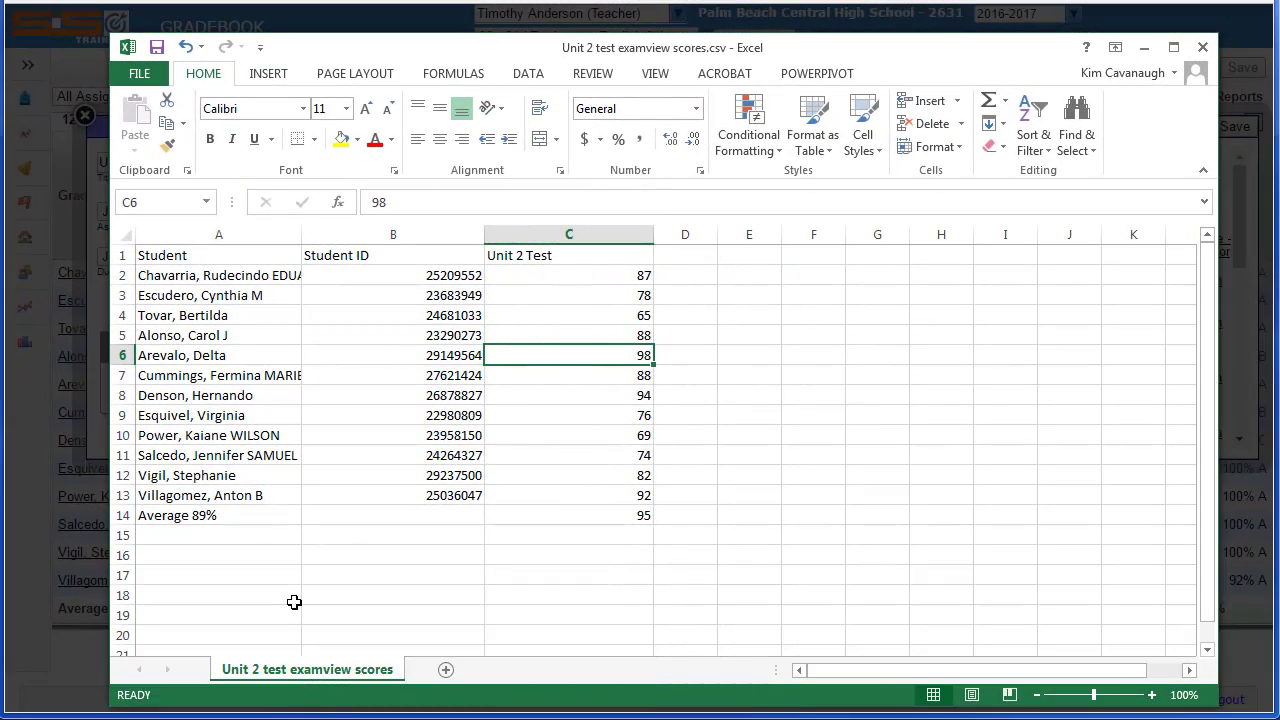
{"action": "left_click", "coordinate": [394, 233]}
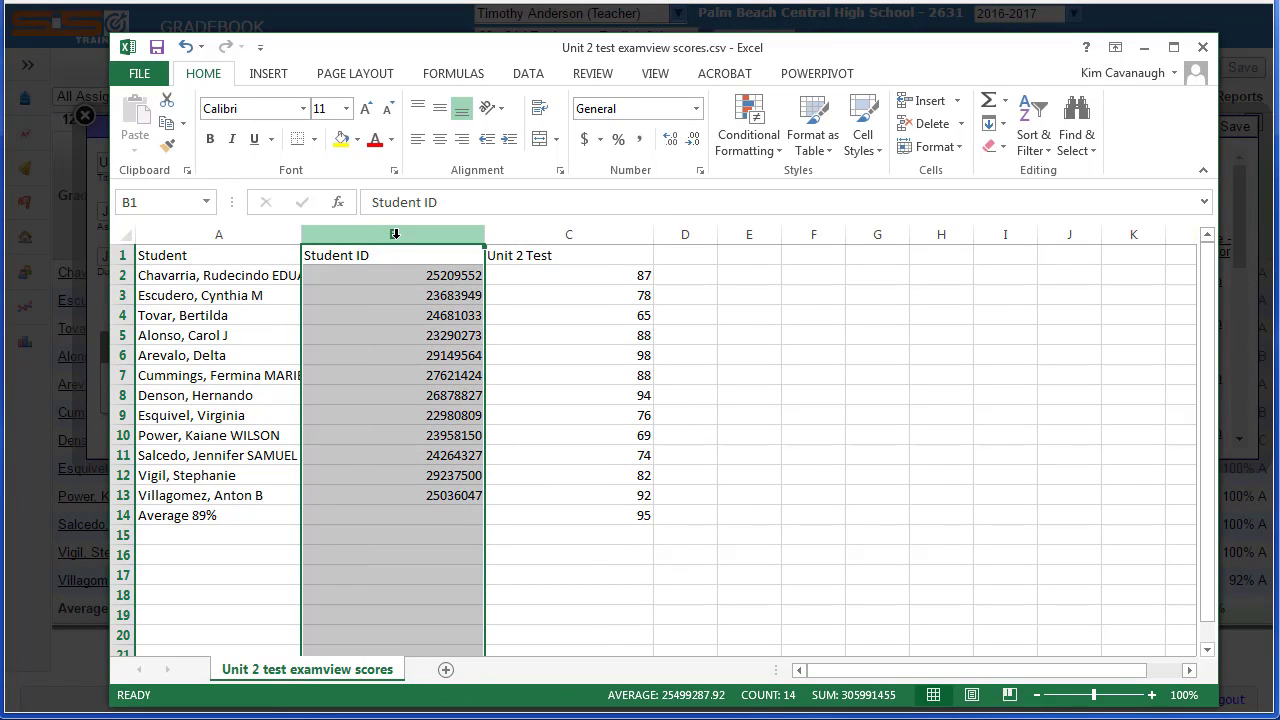
{"action": "left_click", "coordinate": [550, 235]}
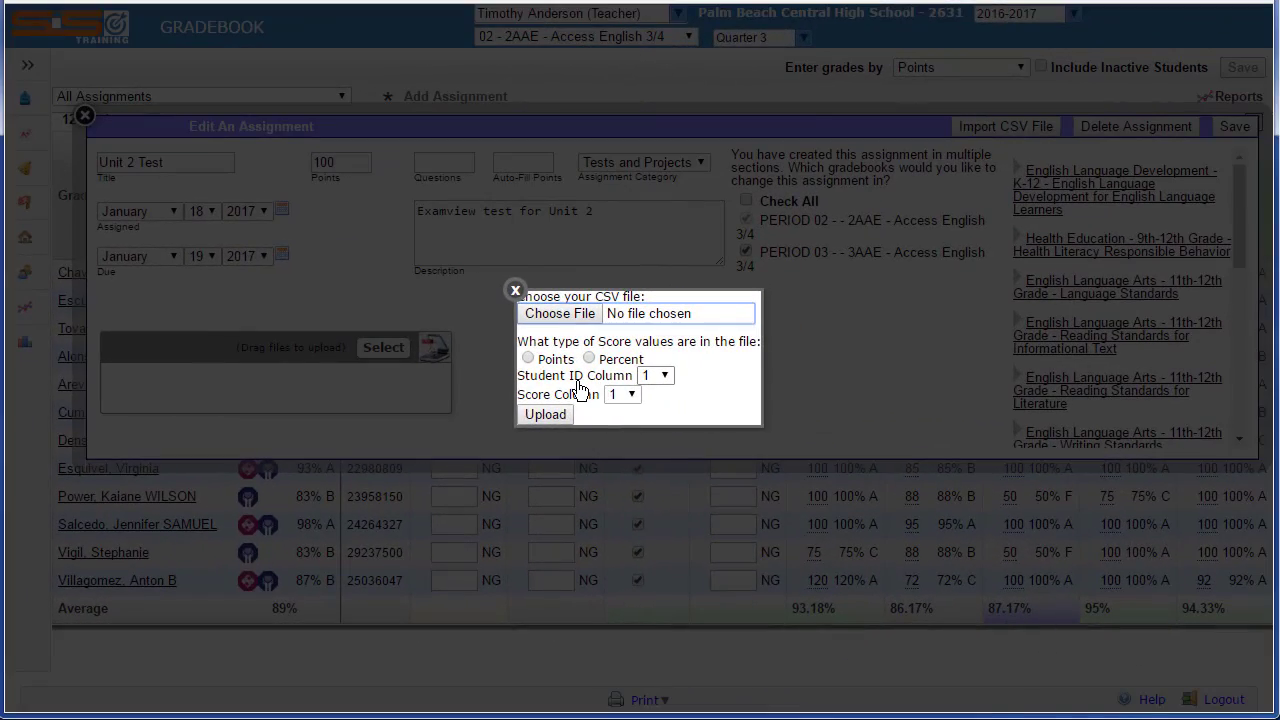
- Set the CSV import's score type to Points, the student ID column to 2 and the score column to 3
{"action": "left_click", "coordinate": [528, 360]}
{"action": "left_click", "coordinate": [662, 375]}
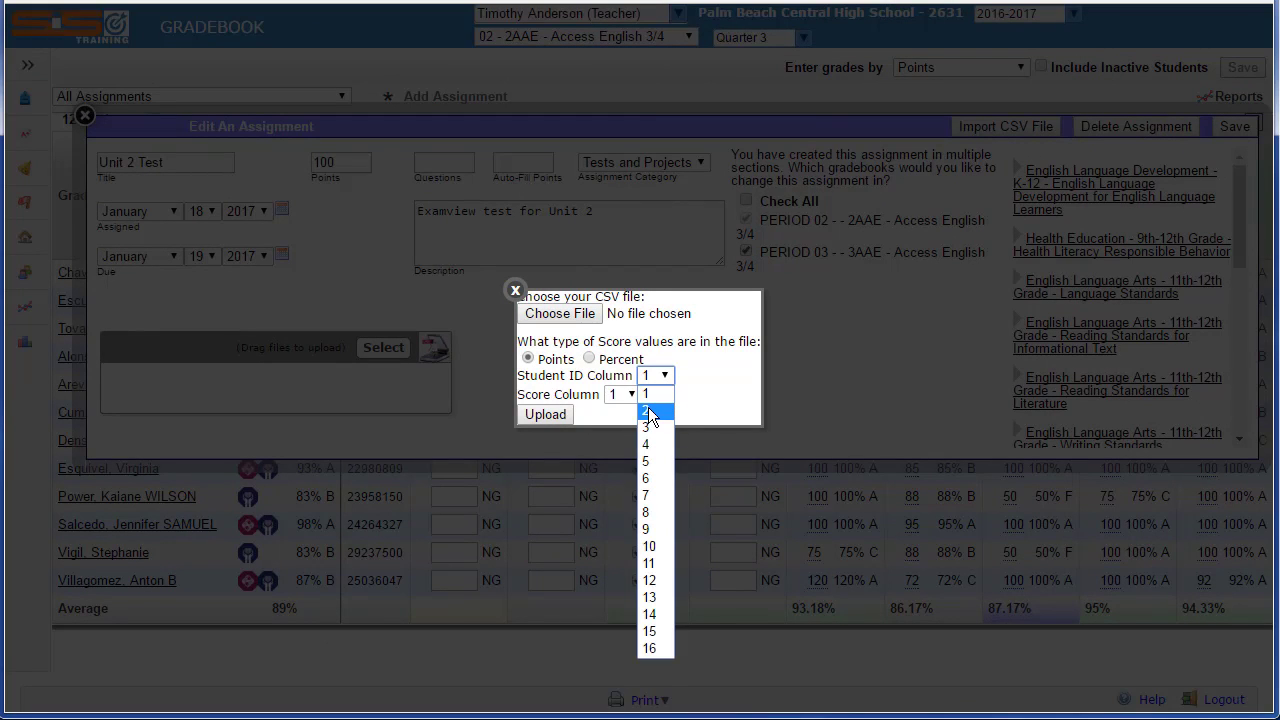
{"action": "left_click", "coordinate": [648, 411]}
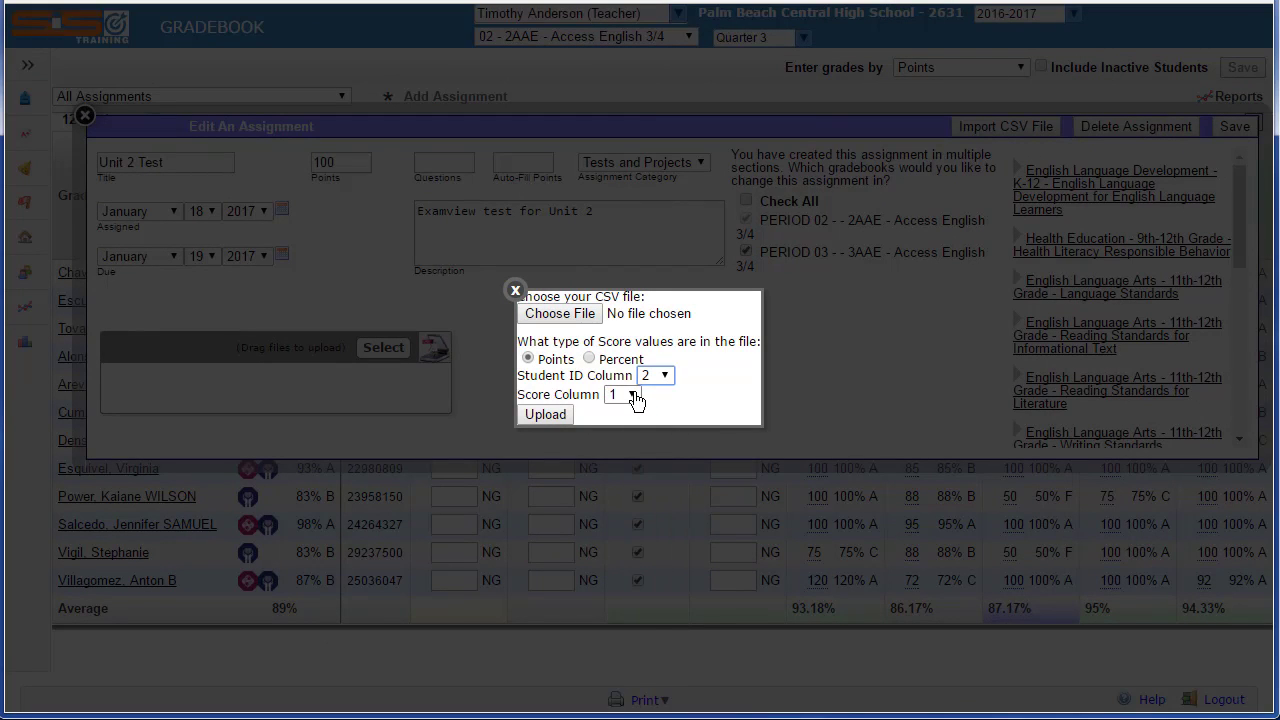
{"action": "left_click", "coordinate": [632, 396]}
{"action": "left_click", "coordinate": [628, 443]}
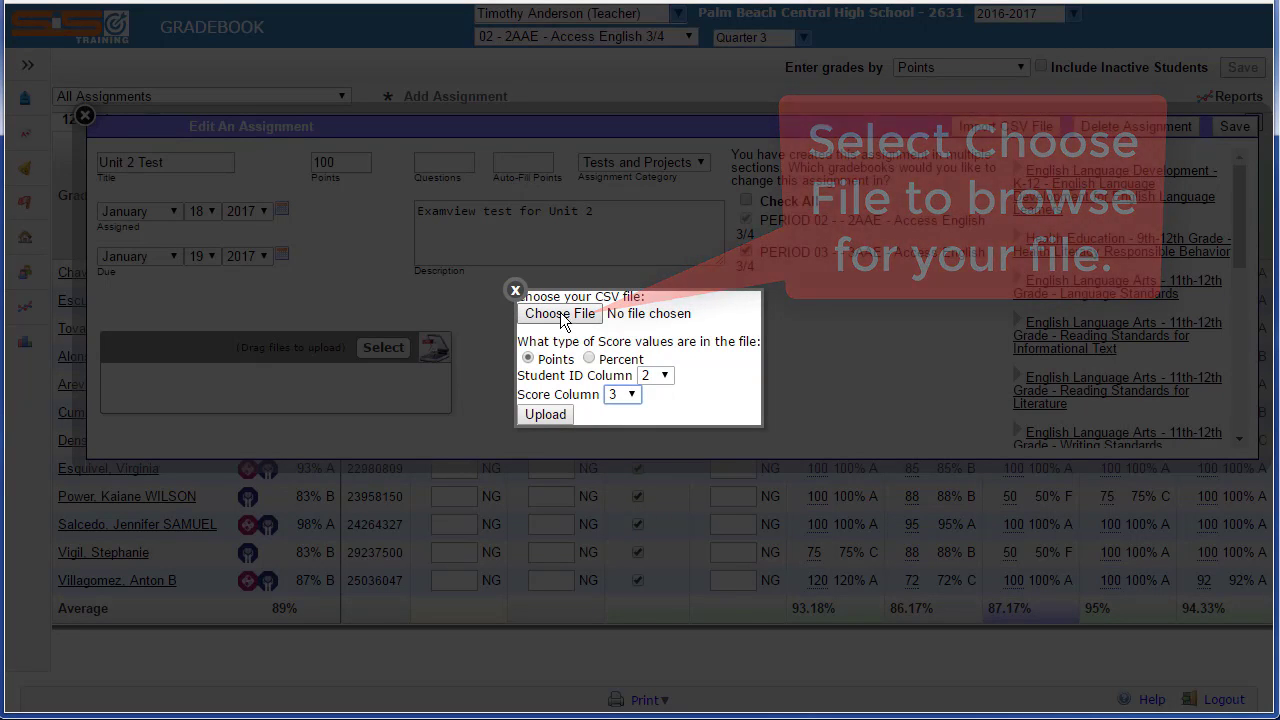
- Choose the file "Unit 2 test examview scores.csv" and upload it to import the Unit 2 Test scores
{"action": "left_click", "coordinate": [529, 311]}
{"action": "left_click", "coordinate": [518, 206]}
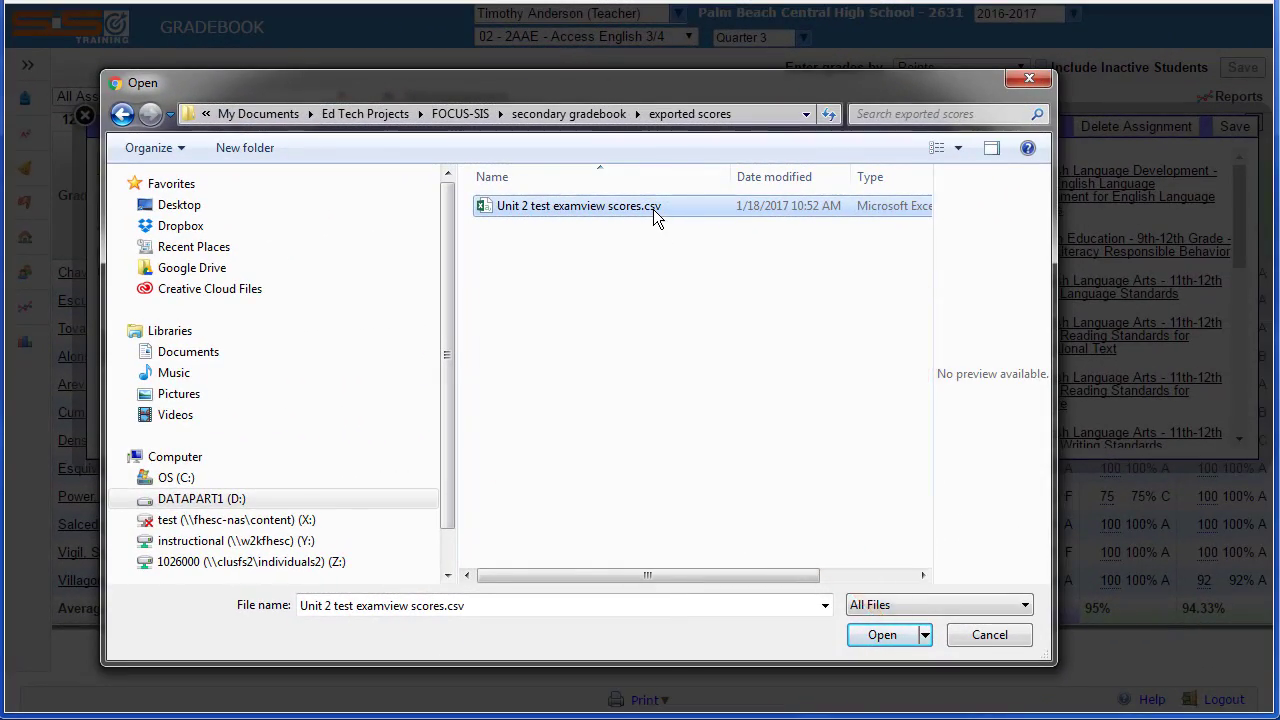
{"action": "left_click", "coordinate": [673, 648]}
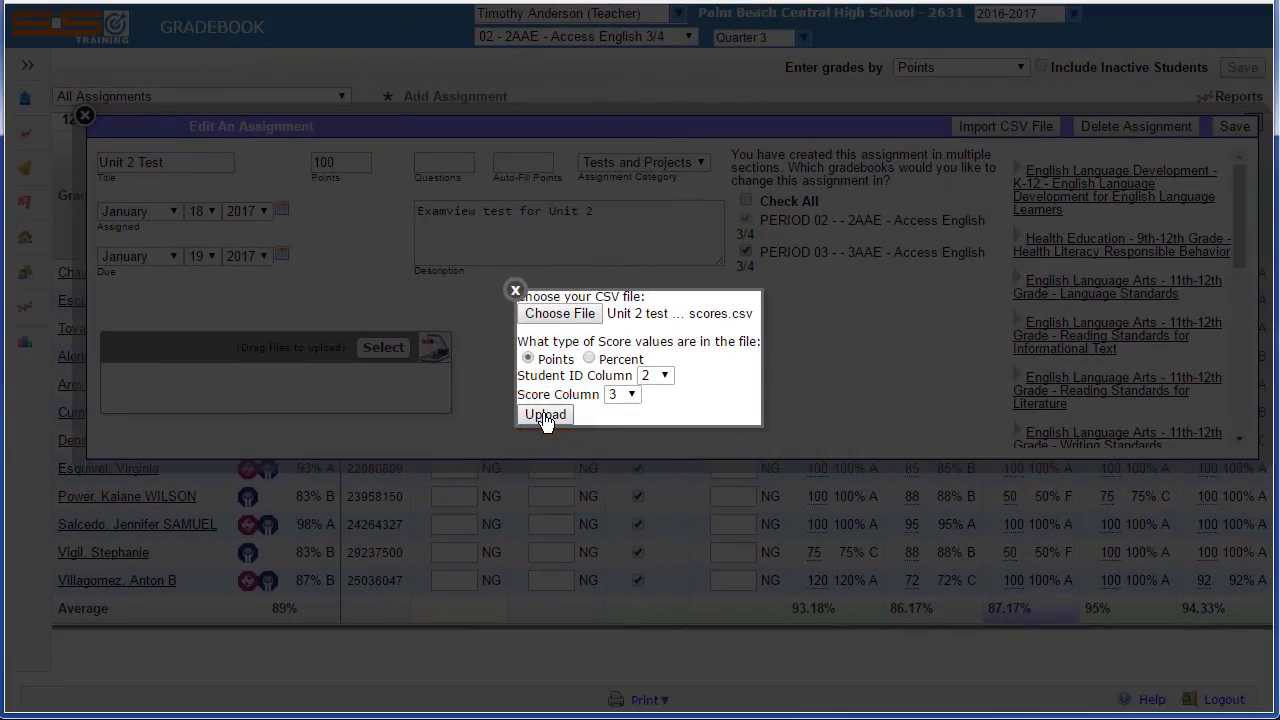
{"action": "left_click", "coordinate": [545, 416]}
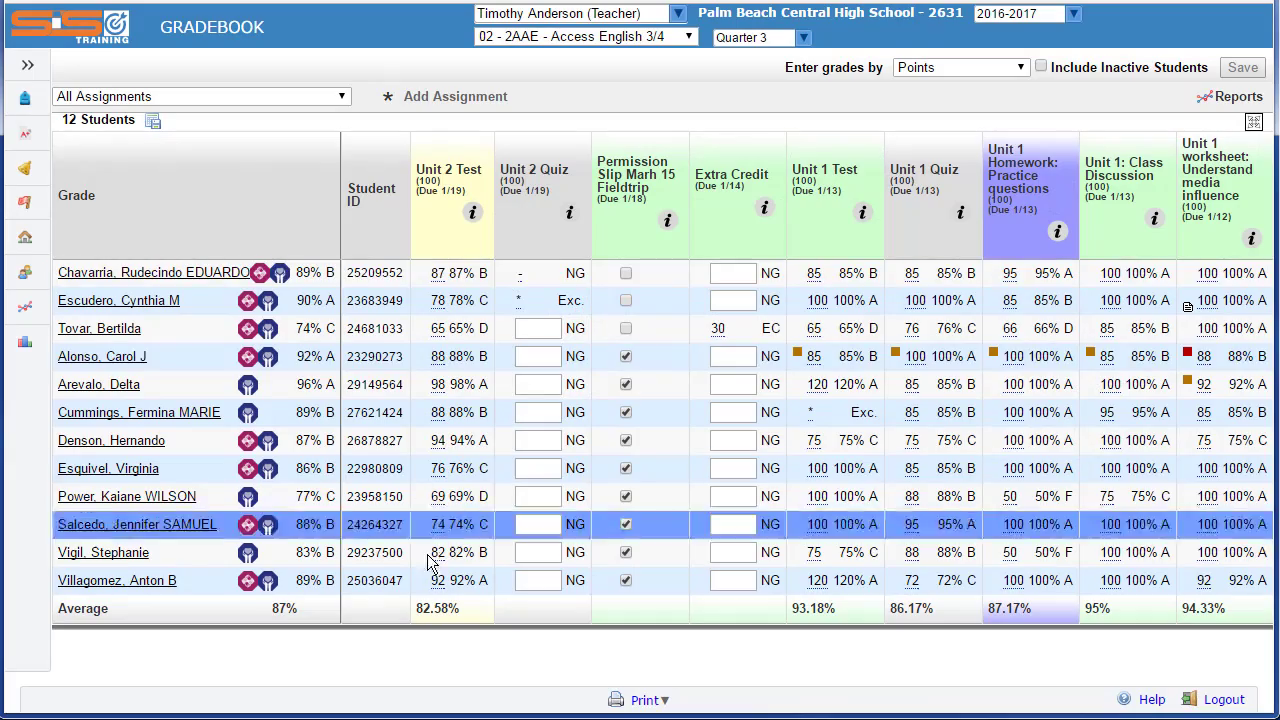